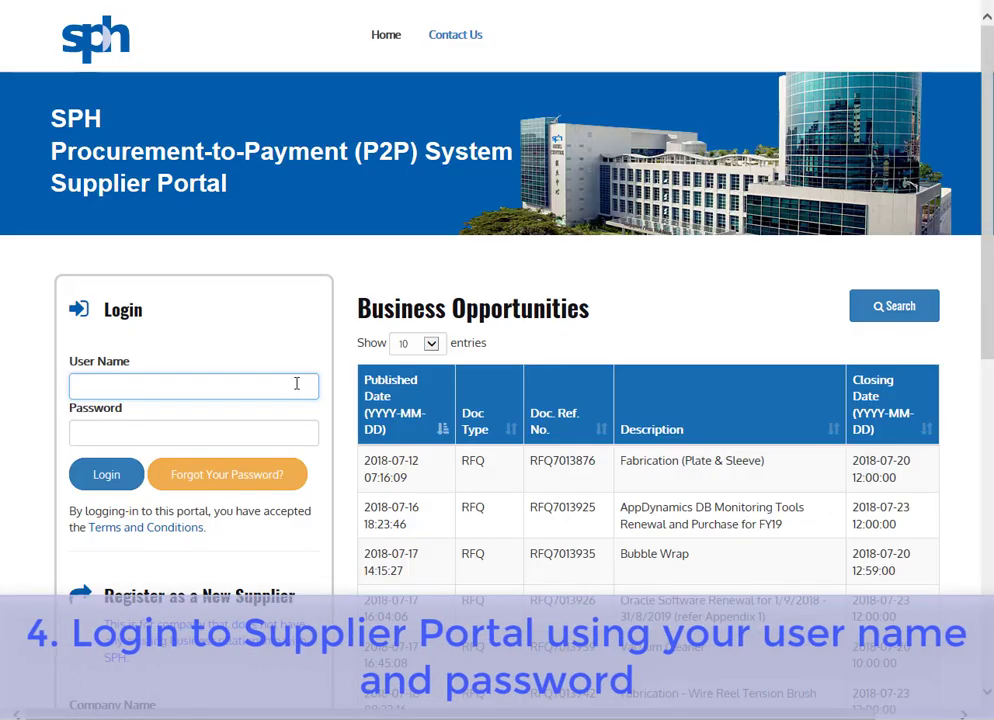
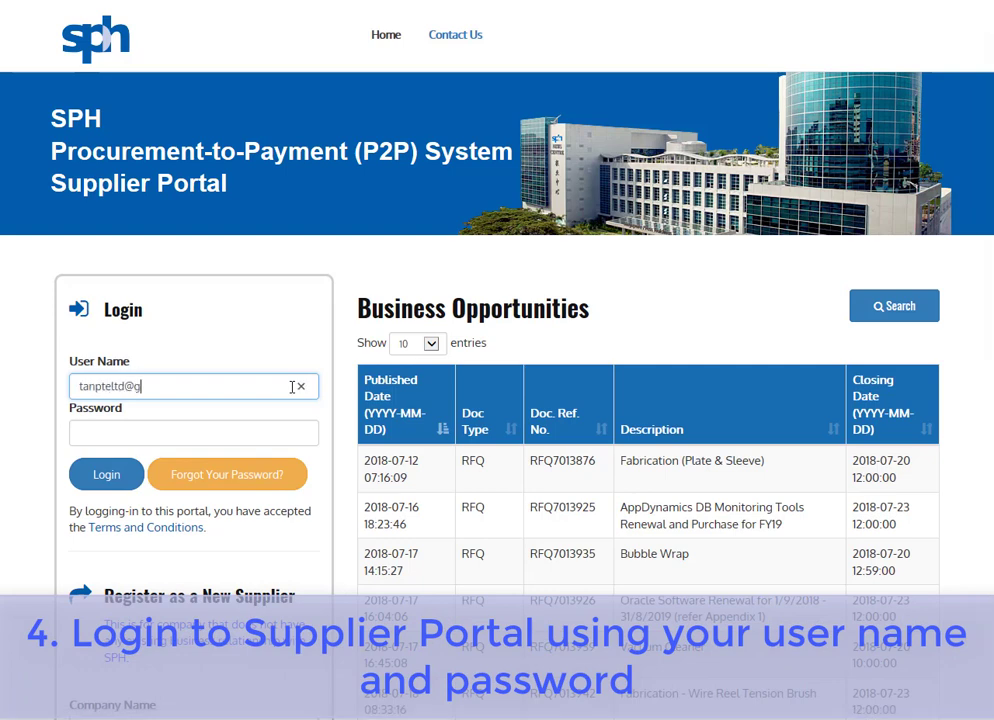
Sign in with the supplier account's e-mail and password, then scroll through the Terms and Conditions.
key(Tab)
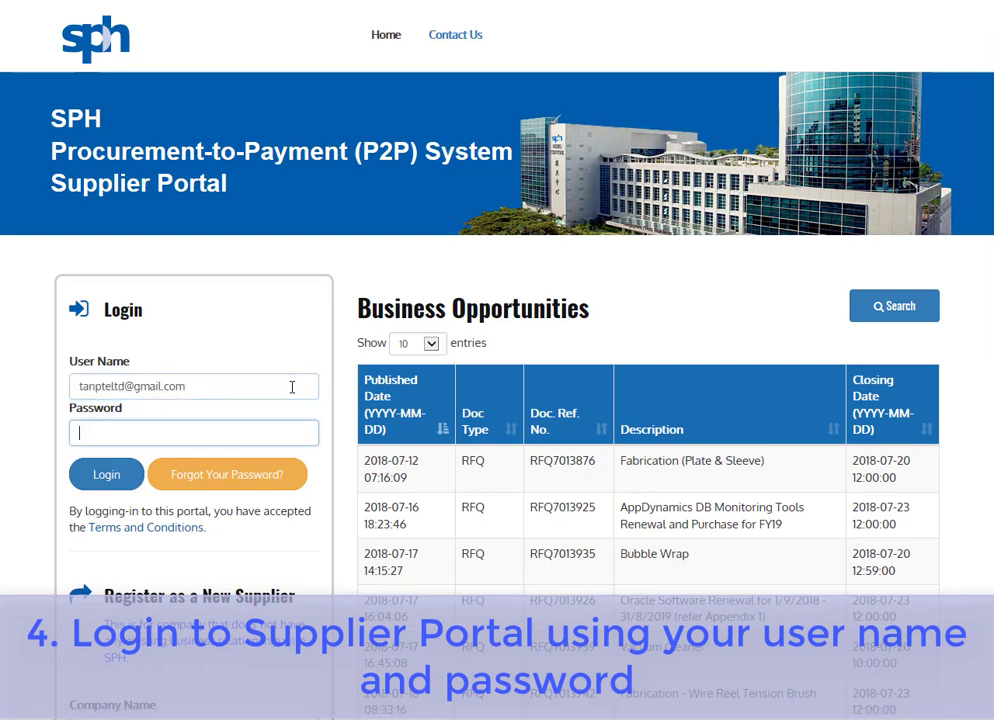
text(********)
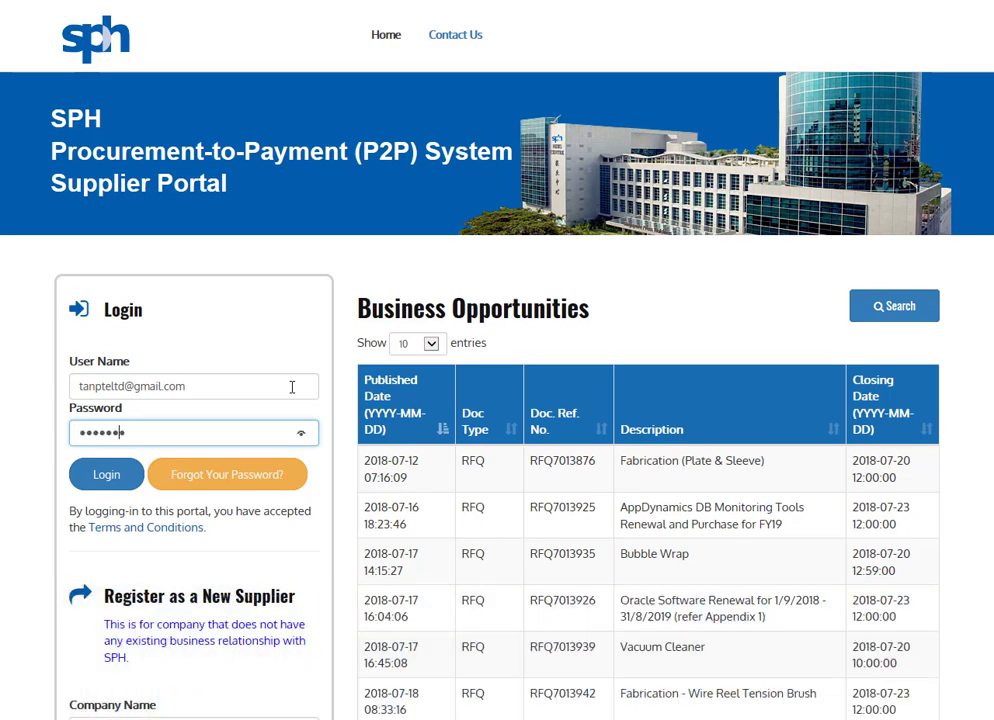
click(121, 483)
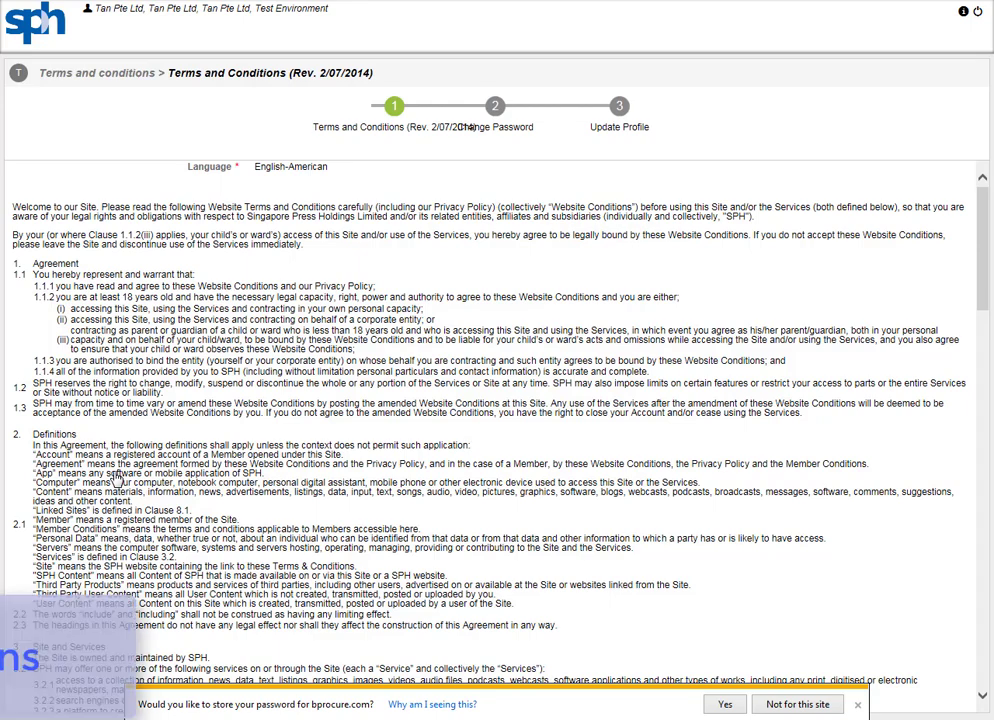
drag(983, 271, 975, 607)
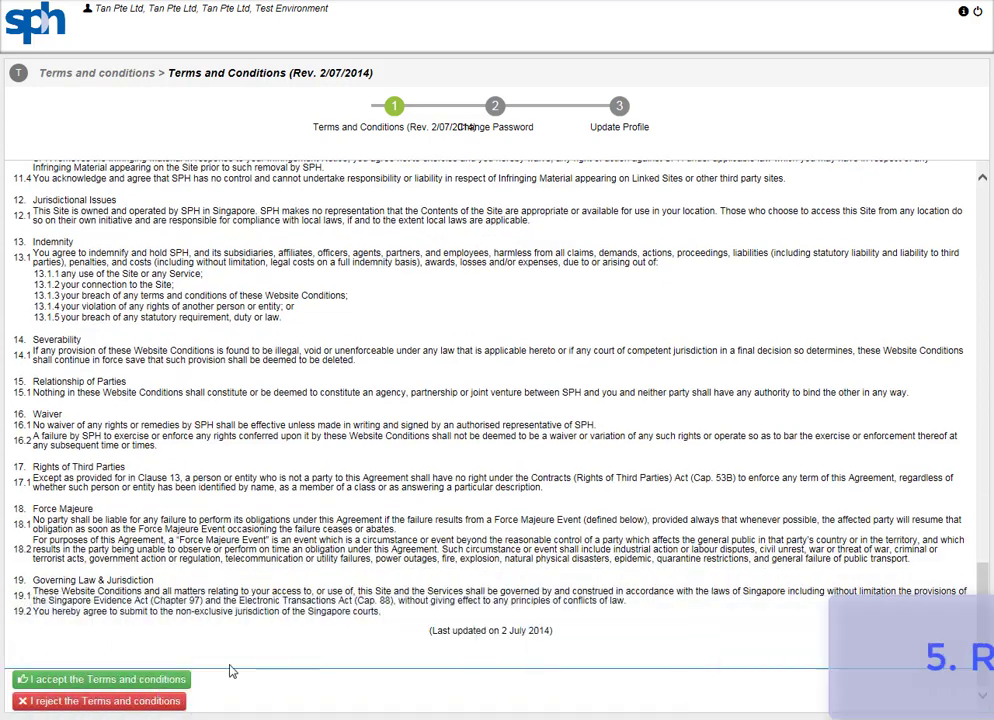
Accept the Terms and Conditions and save a new, confirmed password.
click(133, 684)
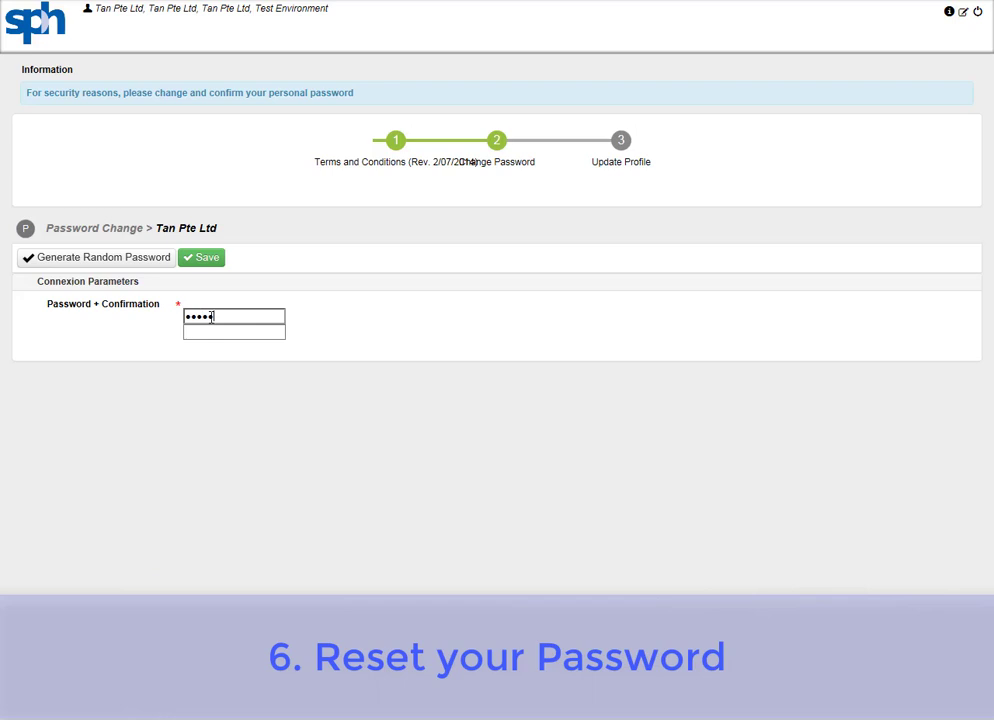
key(Tab)
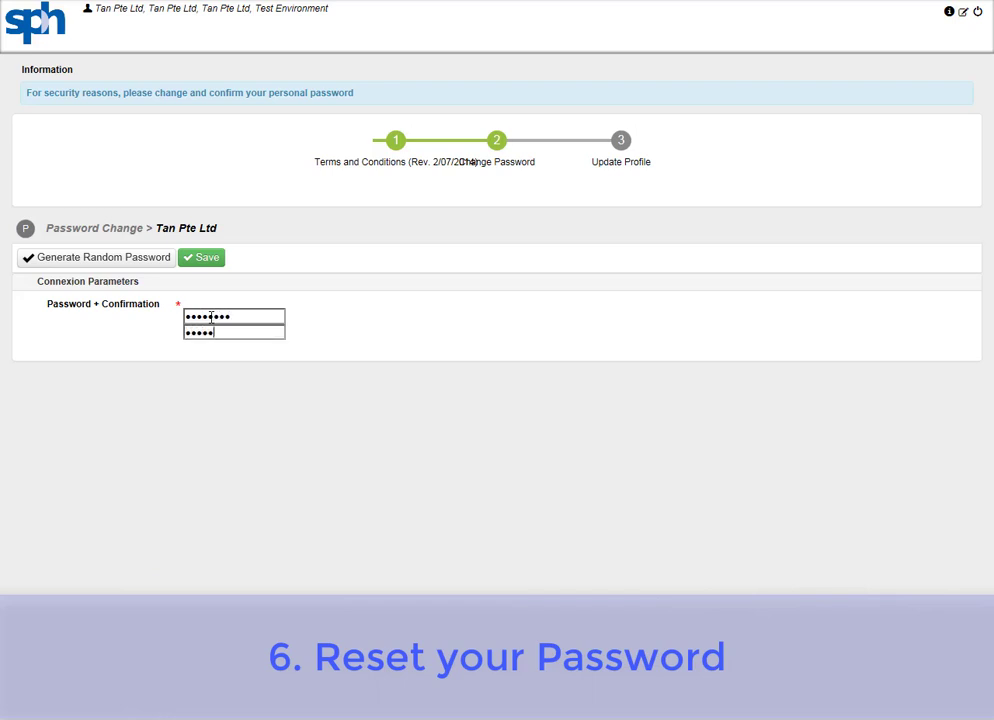
text(••••••••)
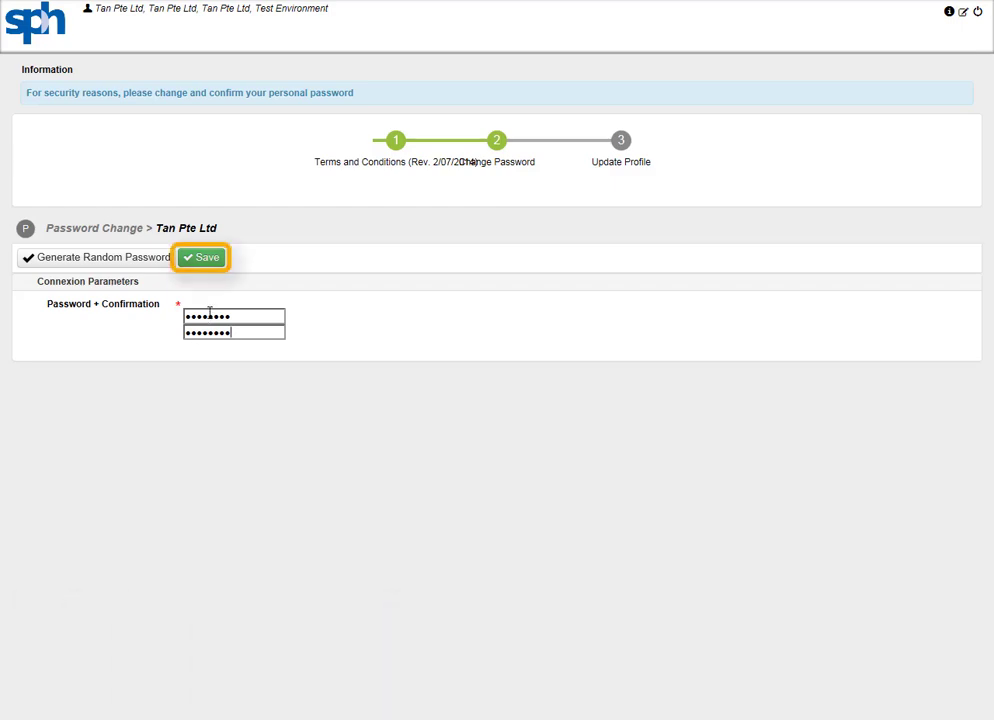
click(206, 262)
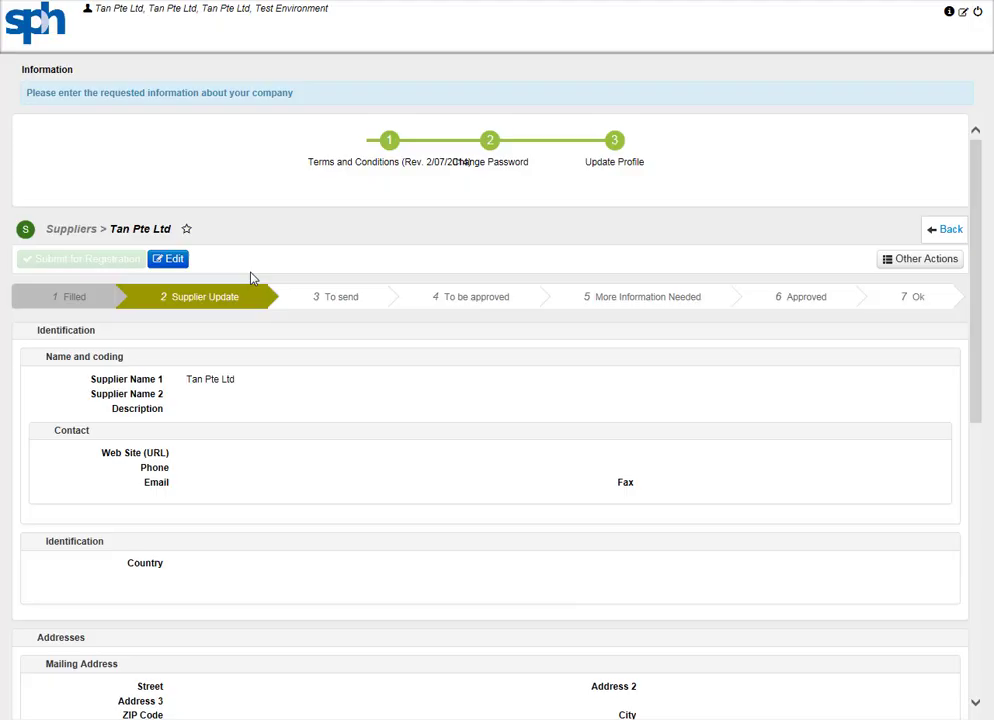
Edit the supplier details: description 'Supplier Portfolio; Supply of hardware / software / tool', e-mail, phone 12345678, fax 87654321.
click(176, 262)
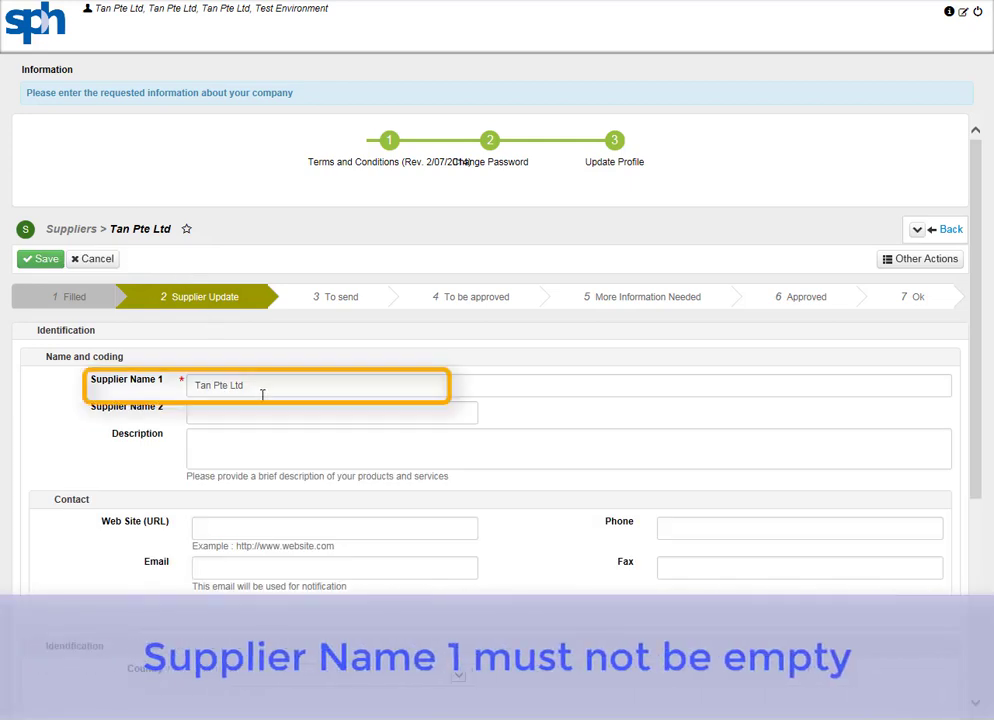
click(260, 450)
text(Su)
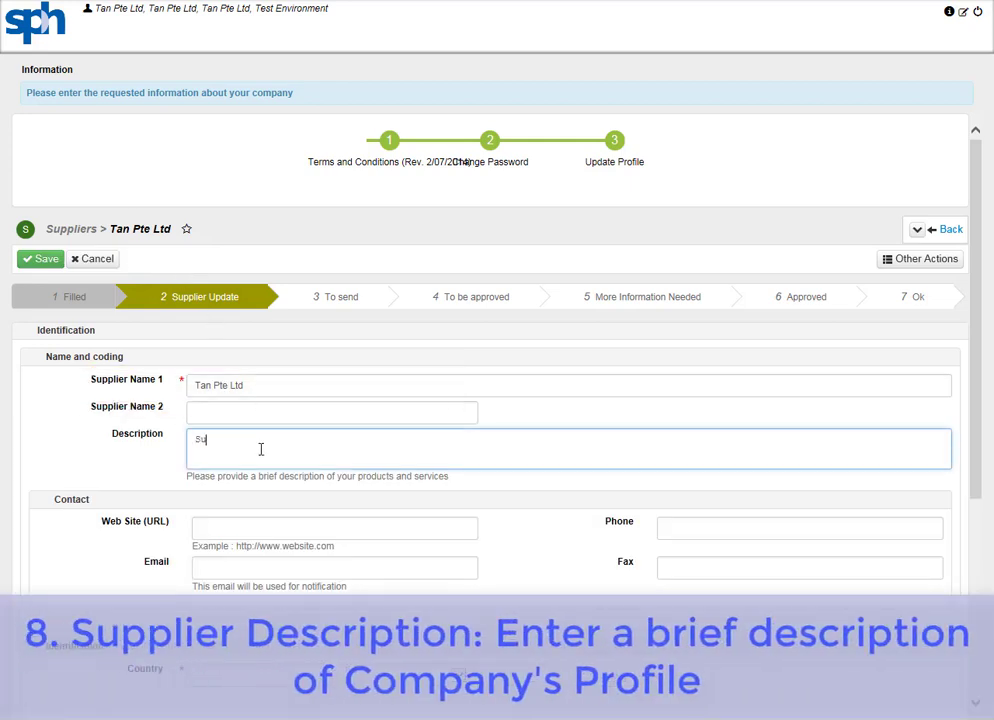
text(pplier Portfol)
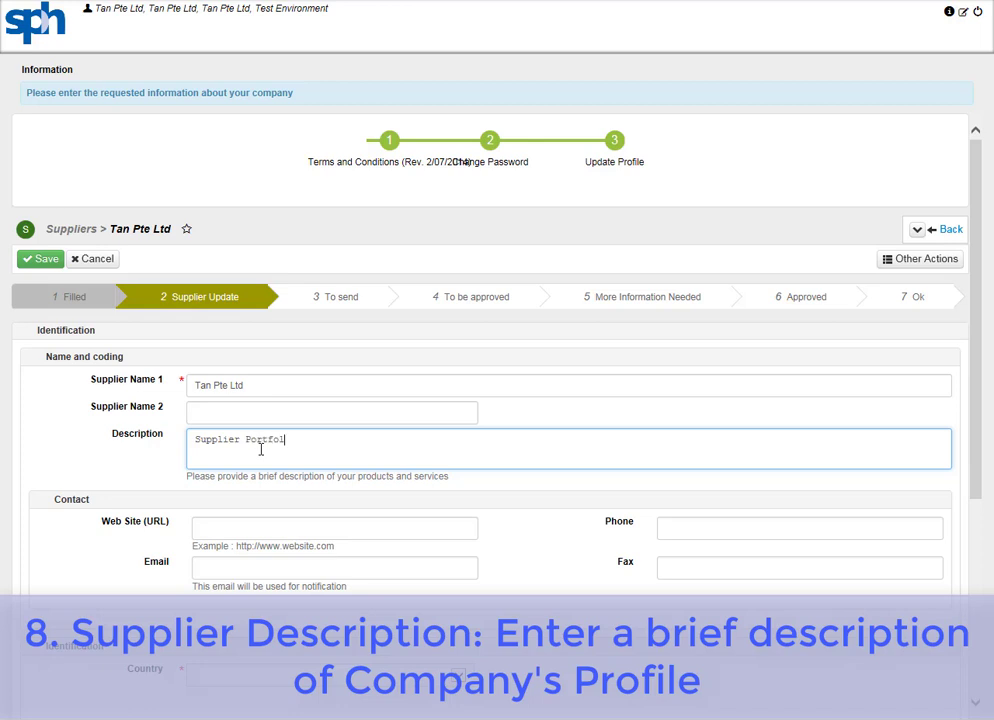
text(io; Supply of hardware / software)
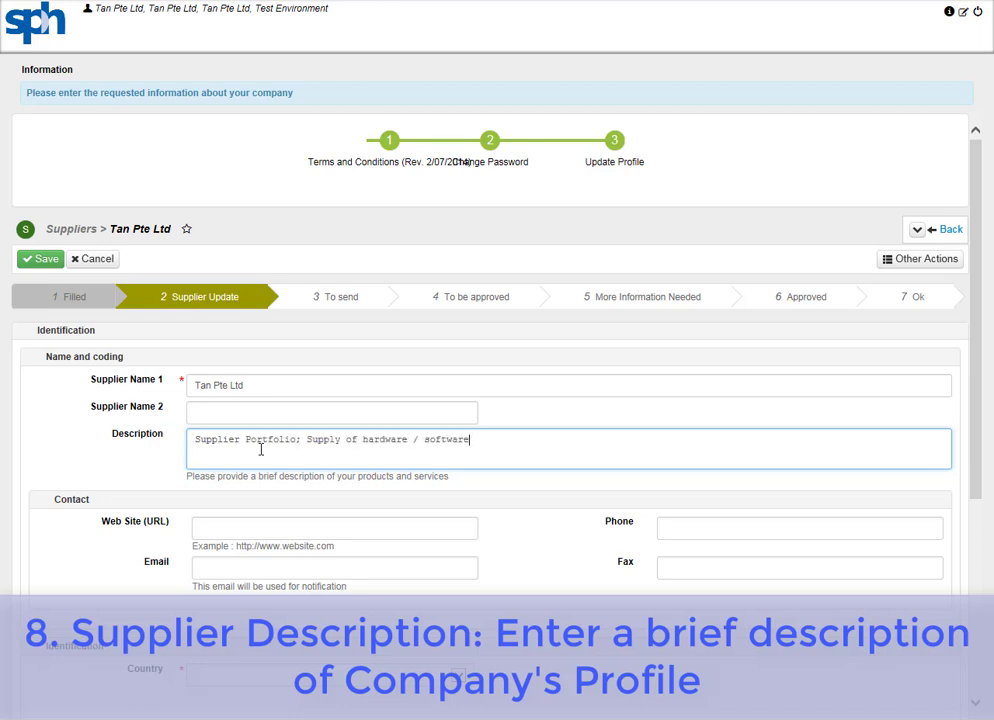
text( / tools)
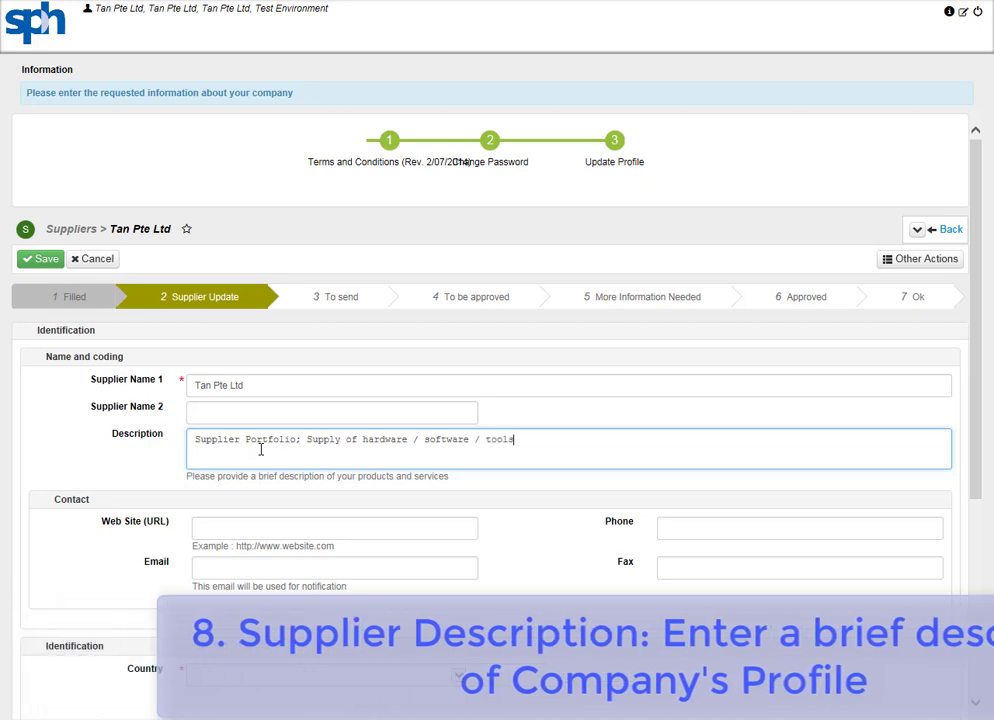
click(361, 569)
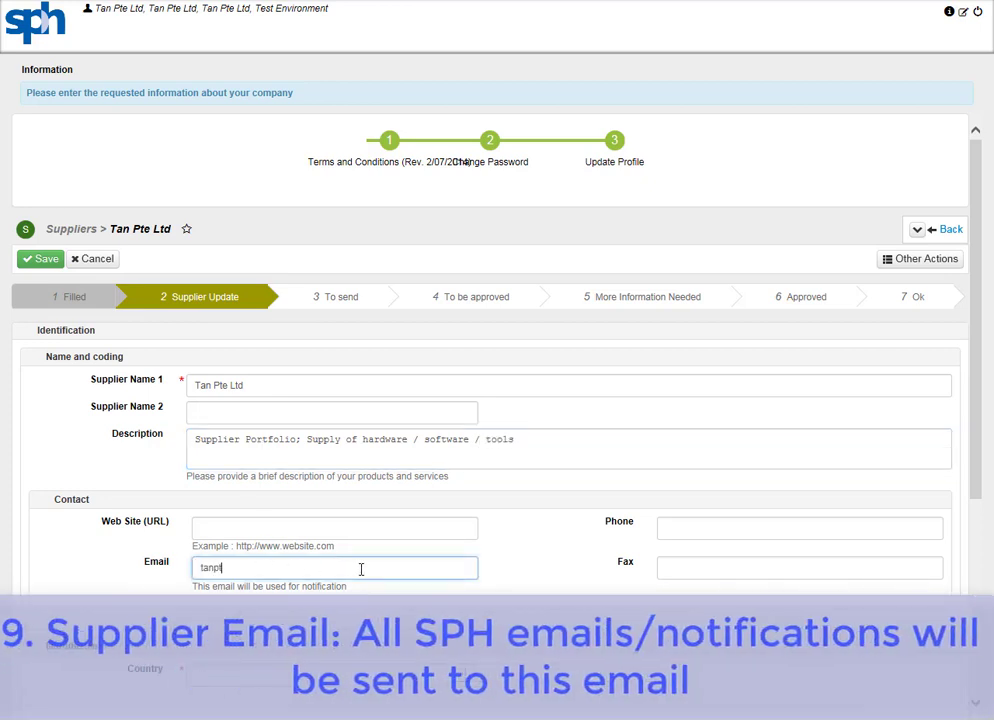
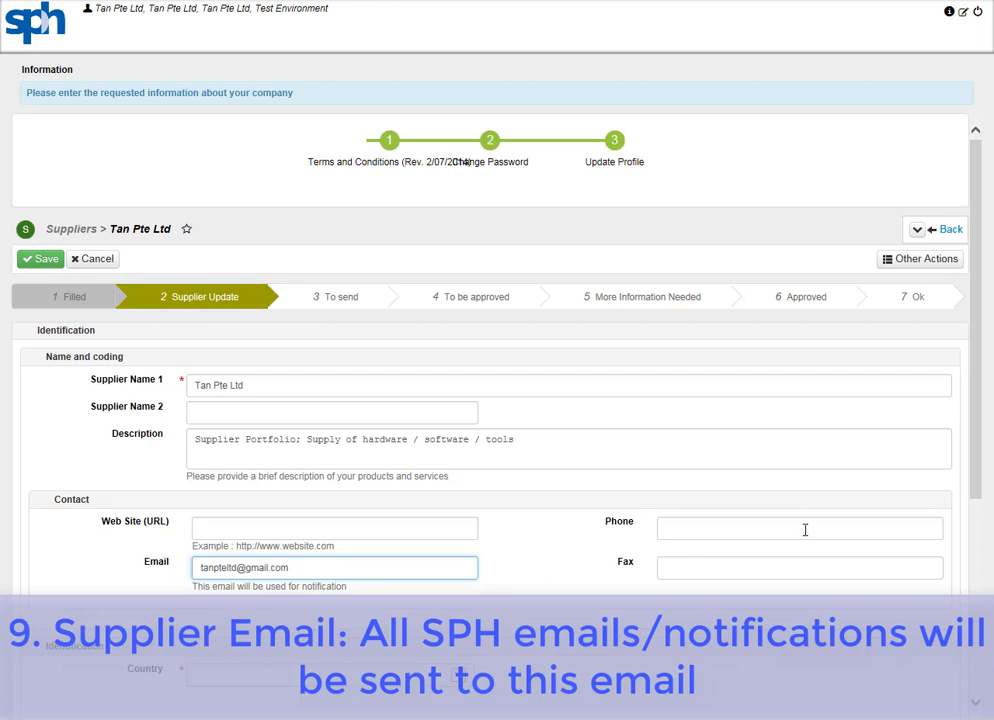
click(805, 529)
text(12345678)
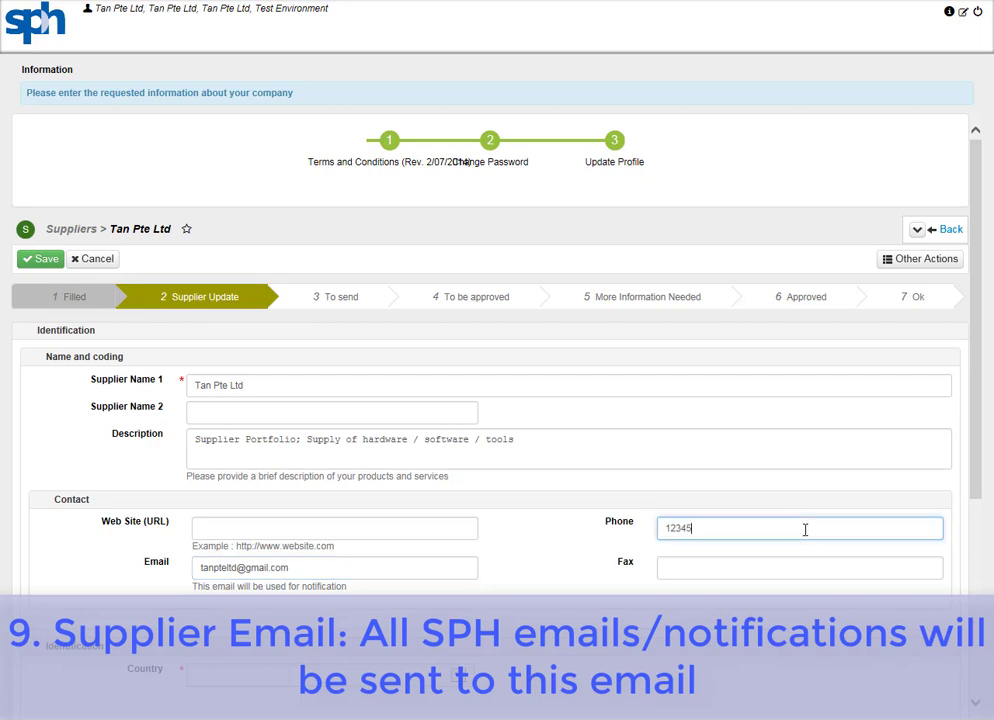
click(801, 568)
text(87)
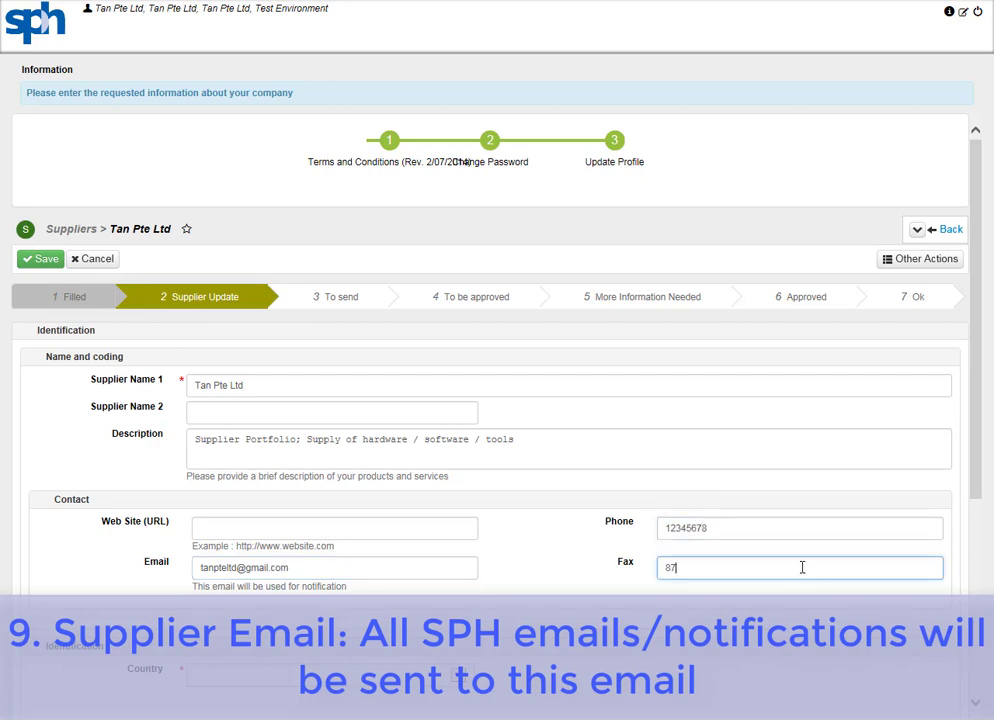
text(654321)
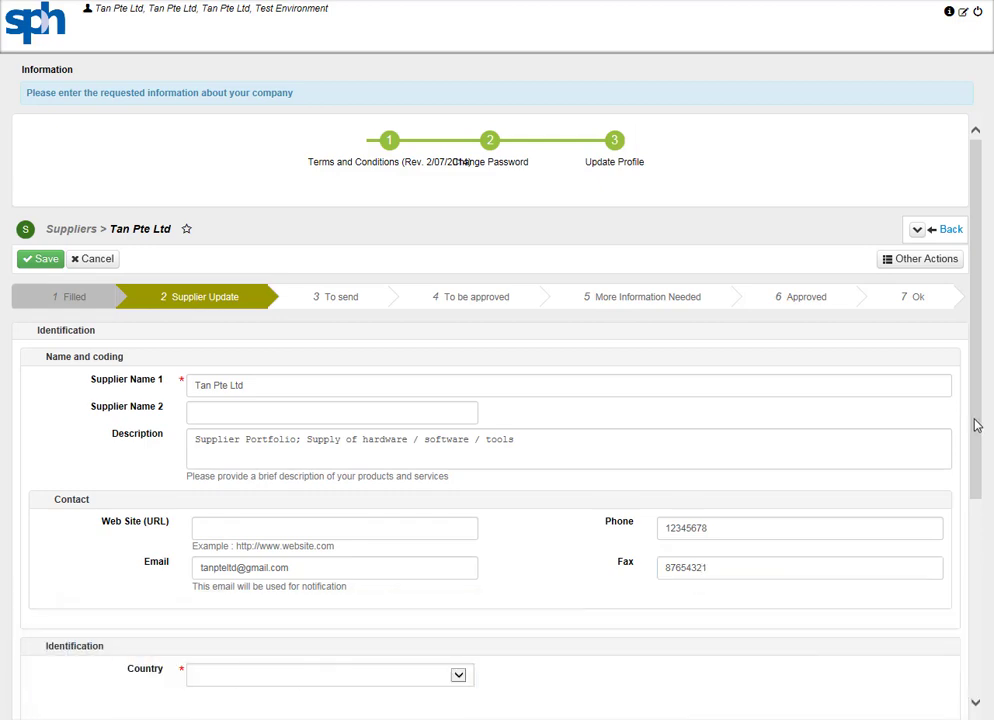
Set the country to SINGAPORE and the legal form to Singapore, and fill in the ACRA and GST numbers.
drag(974, 424, 983, 662)
click(462, 354)
drag(466, 380, 463, 577)
click(225, 499)
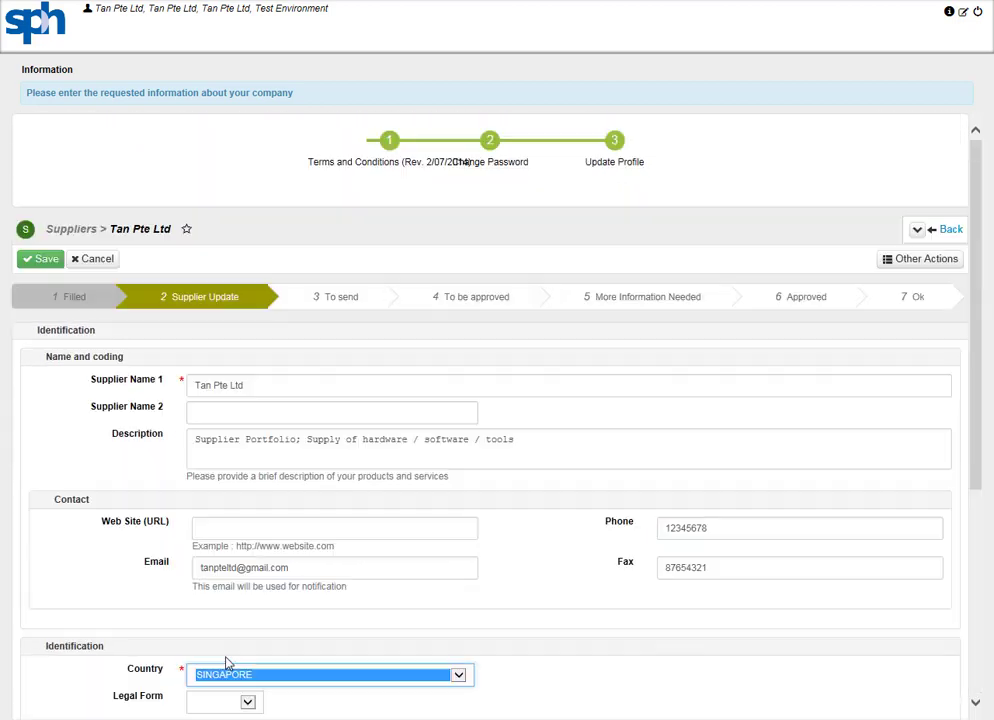
drag(981, 420, 965, 637)
click(248, 360)
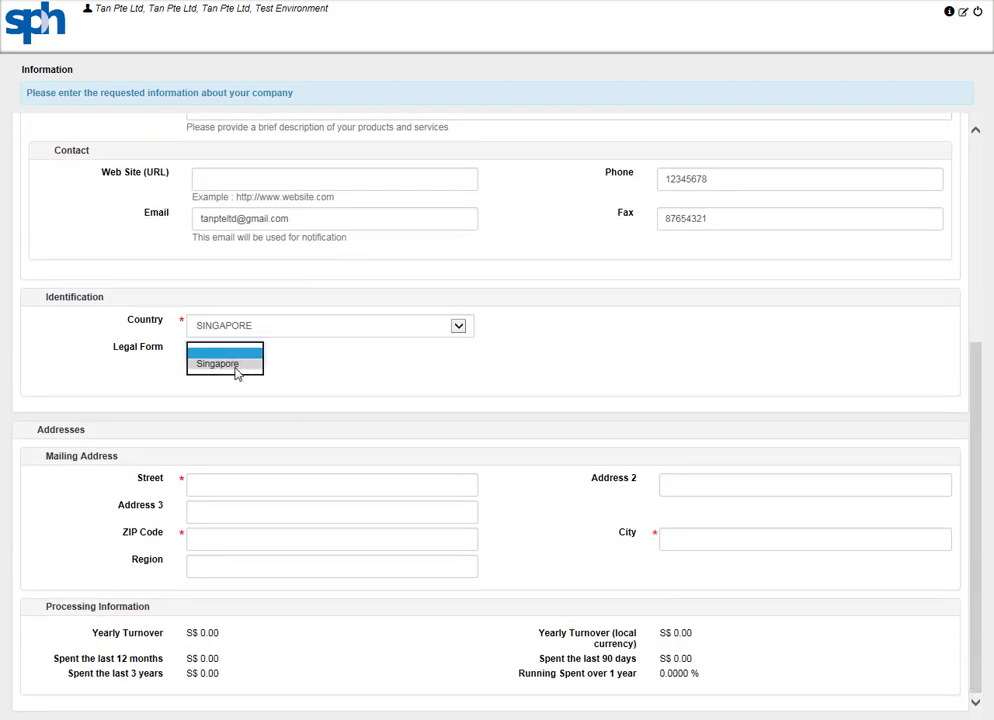
click(236, 366)
drag(976, 337, 959, 595)
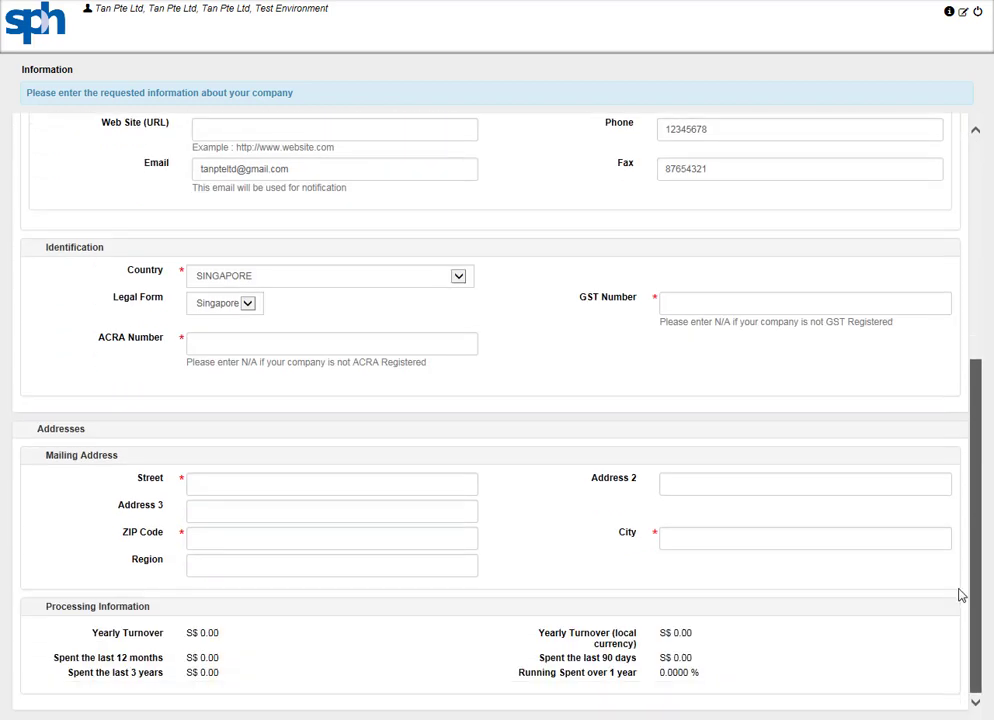
click(254, 343)
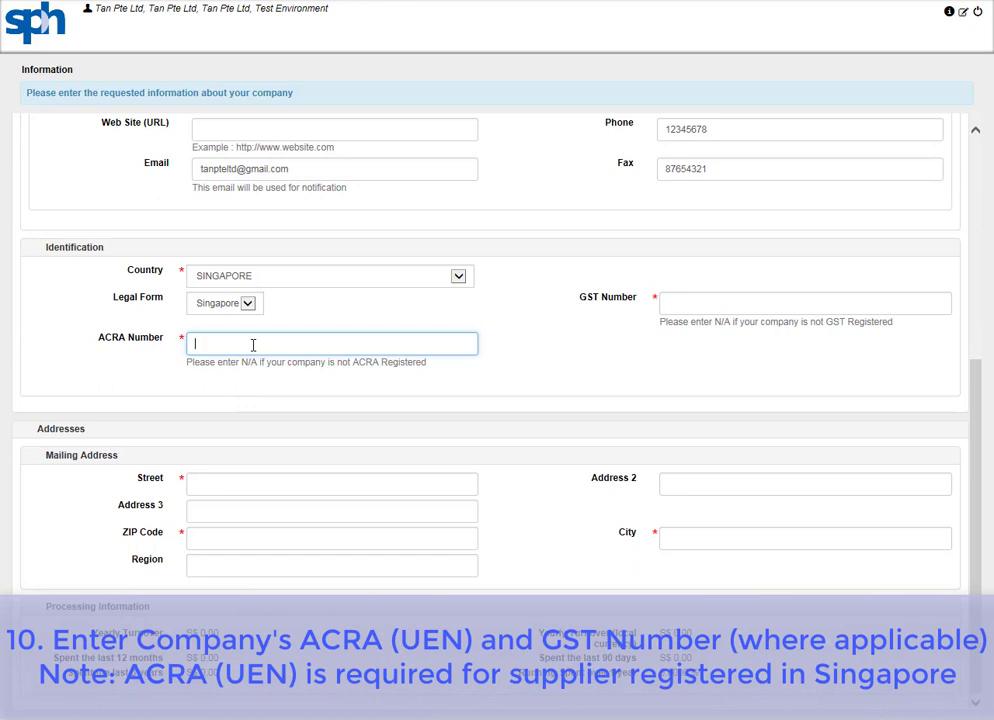
text(ACRA123)
click(812, 306)
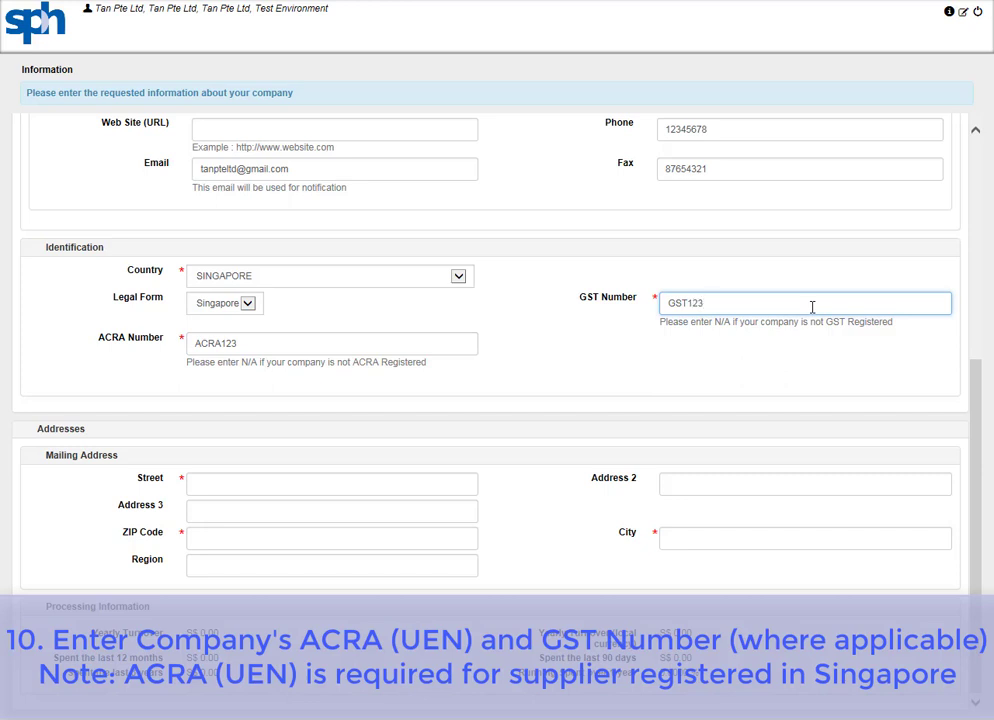
double_click(812, 306)
Enter mailing address Street 123, ZIP code and city Singapore.
click(444, 483)
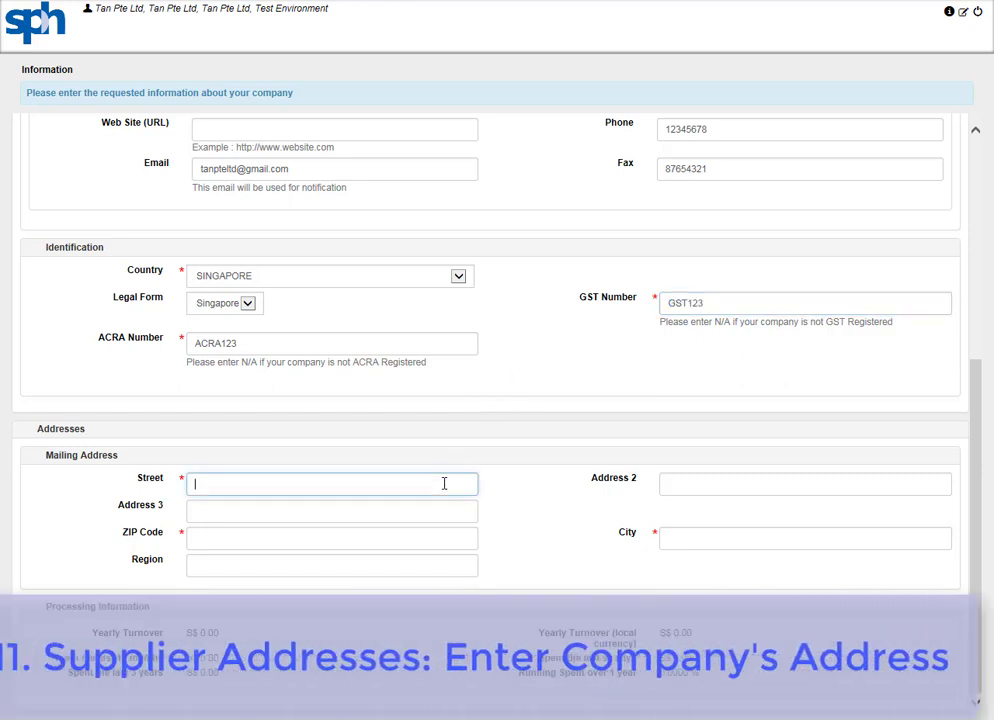
text(Stree)
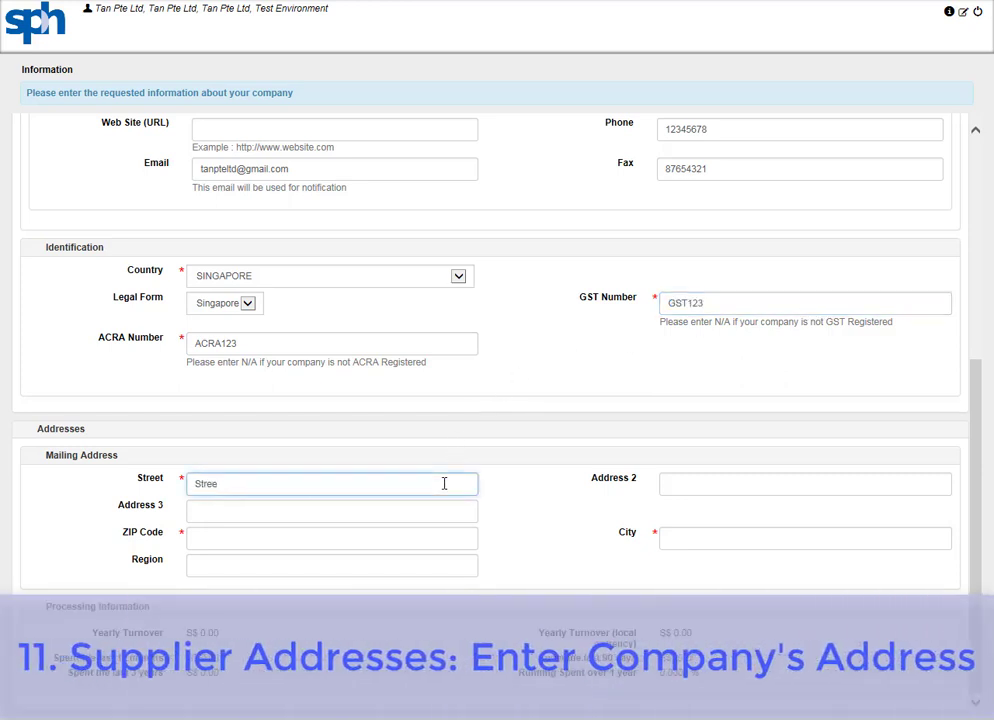
text(t 123)
click(442, 540)
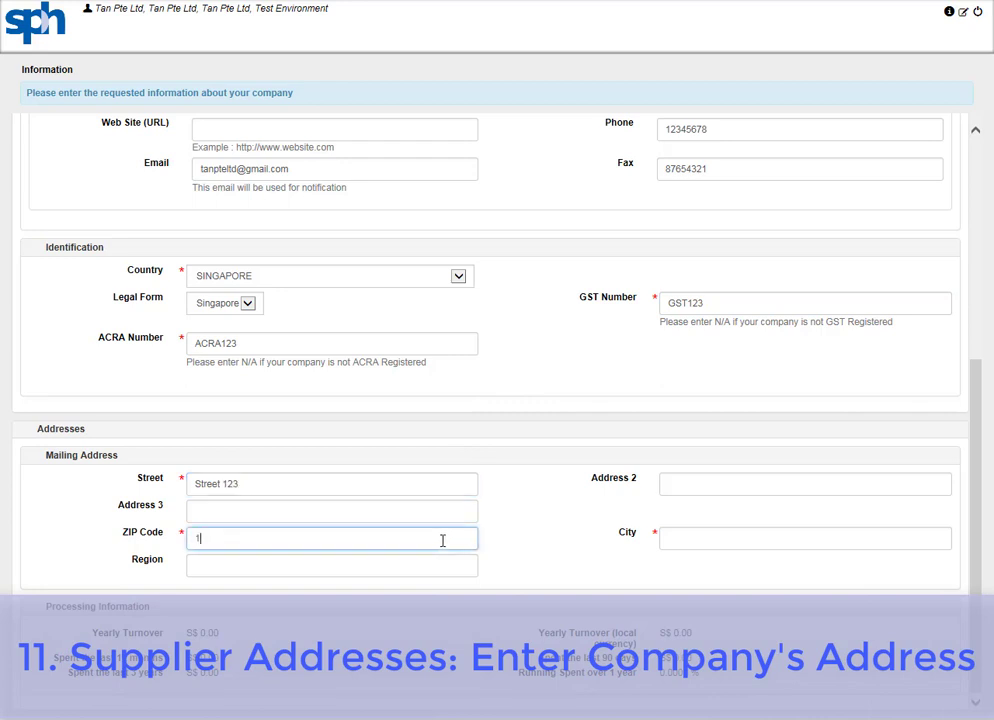
click(899, 541)
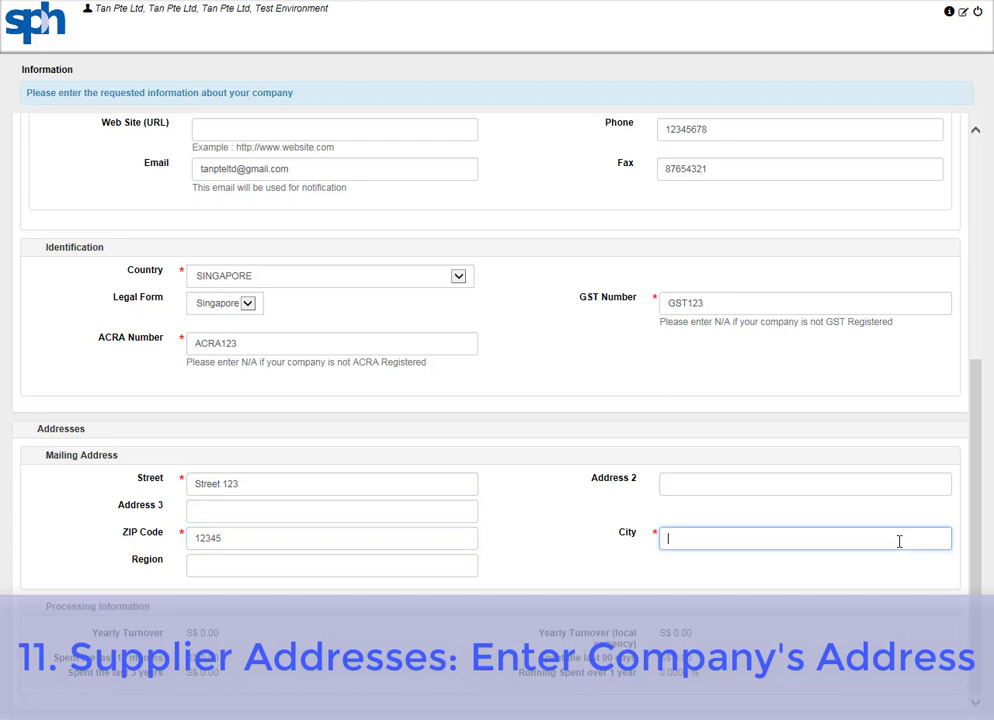
text(Singapore)
drag(972, 576, 992, 336)
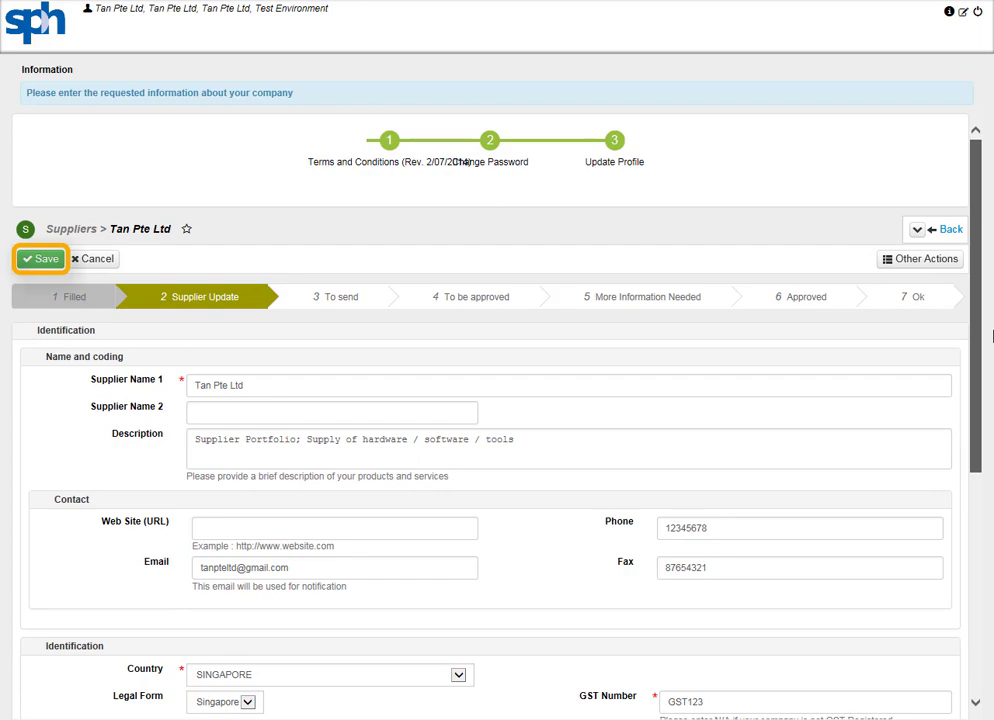
Save the company profile and begin a new contact, entering their first and last names.
click(37, 263)
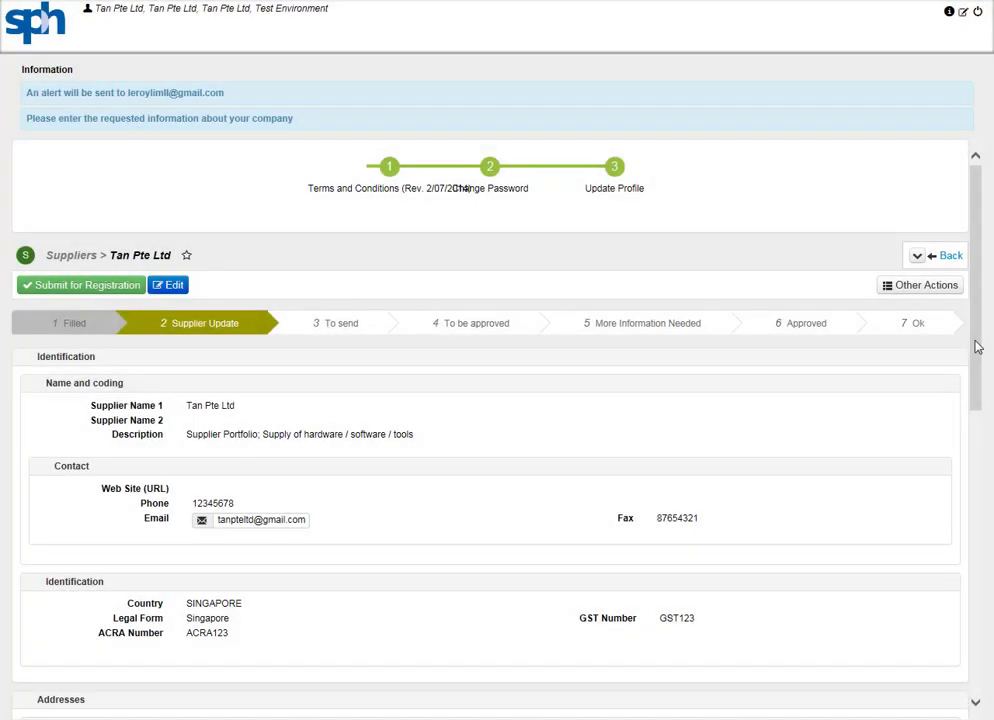
drag(976, 344, 983, 650)
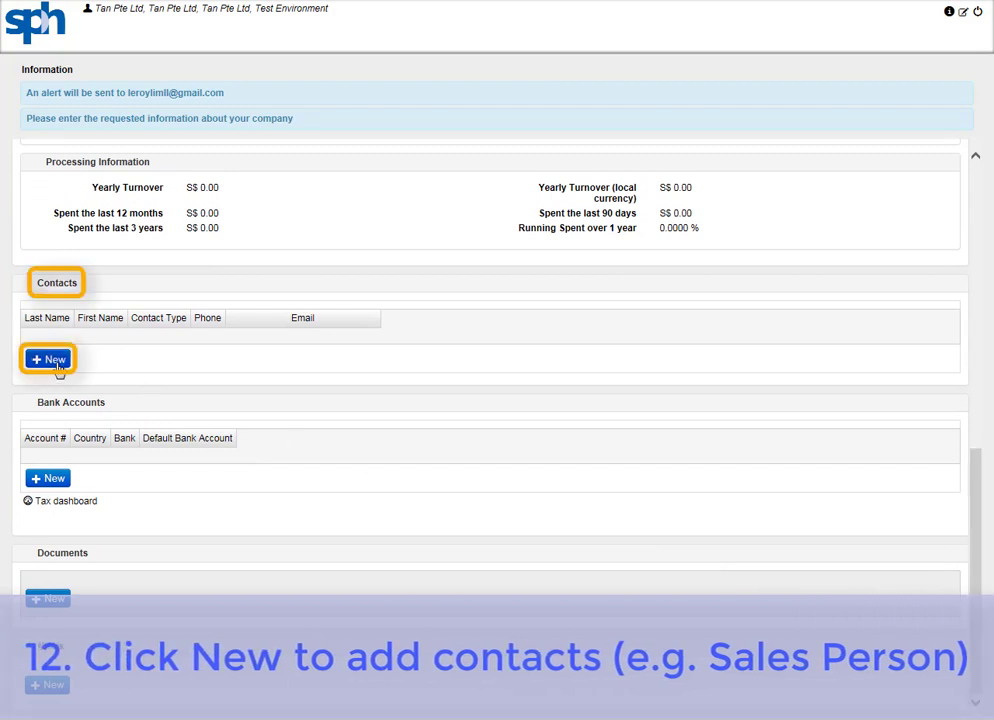
click(50, 359)
click(455, 157)
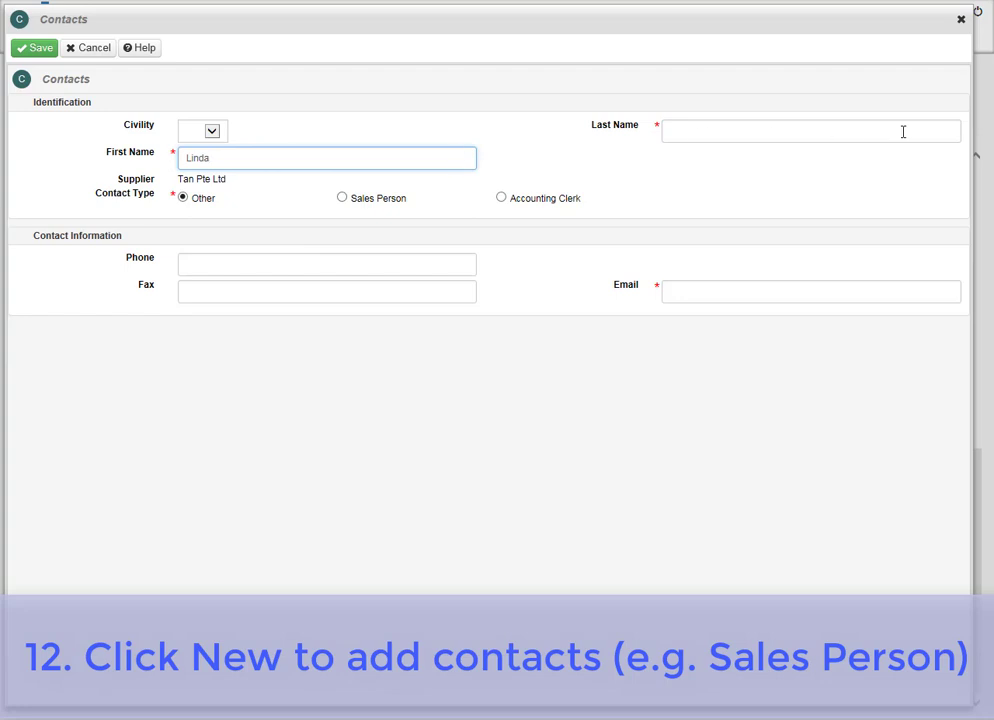
click(946, 131)
text(T)
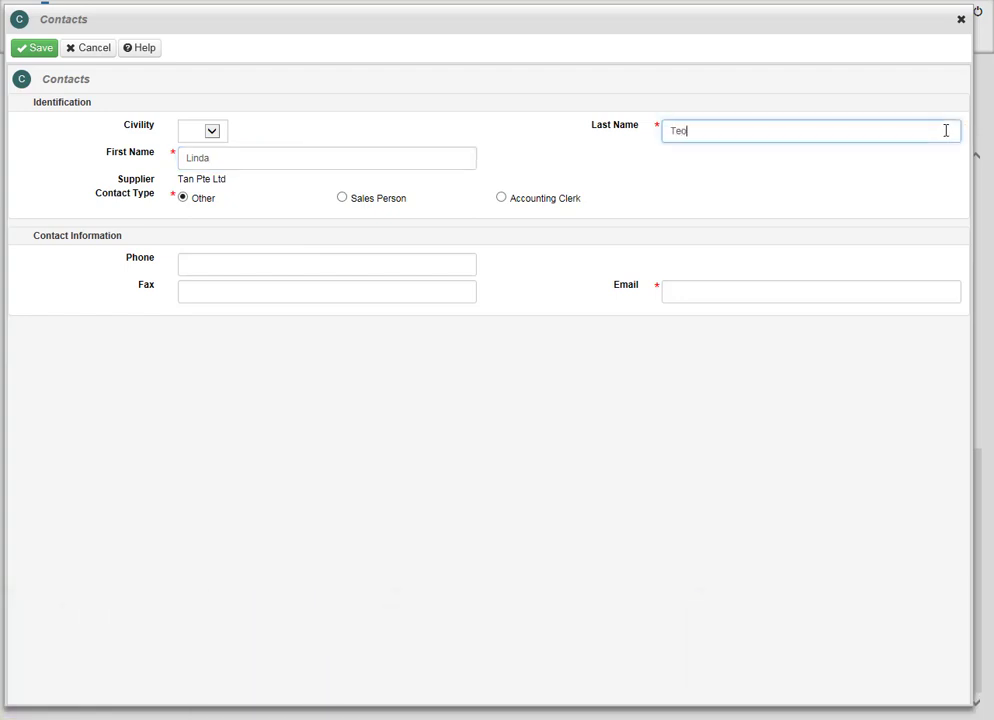
text(eo)
Give the contact a phone number, fax and e-mail address, and save the contact.
click(465, 263)
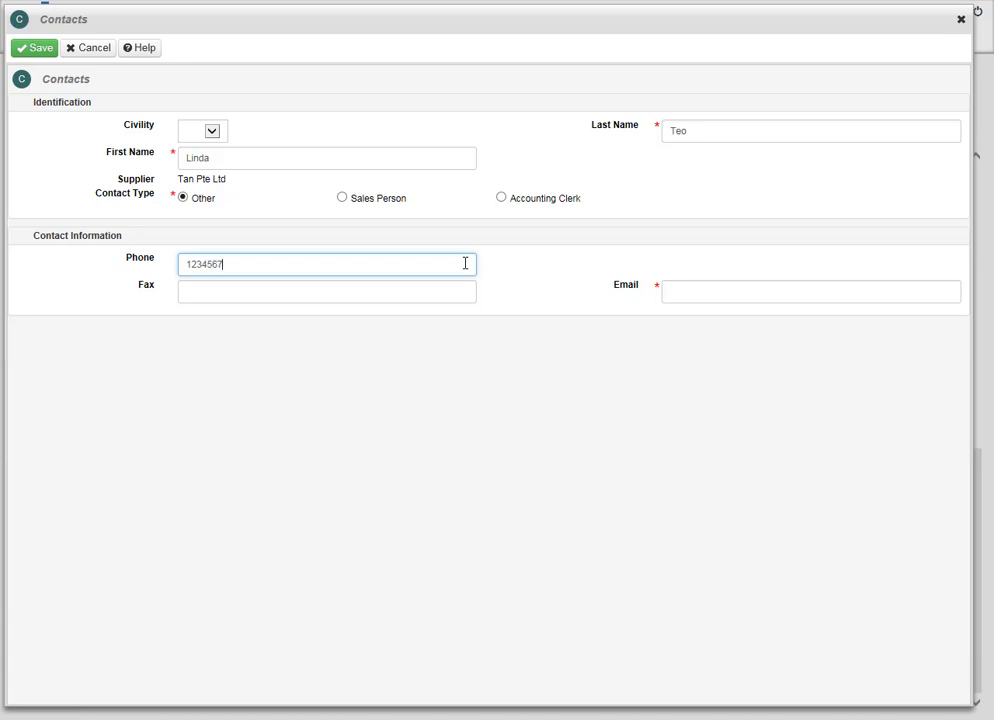
click(454, 297)
text(8)
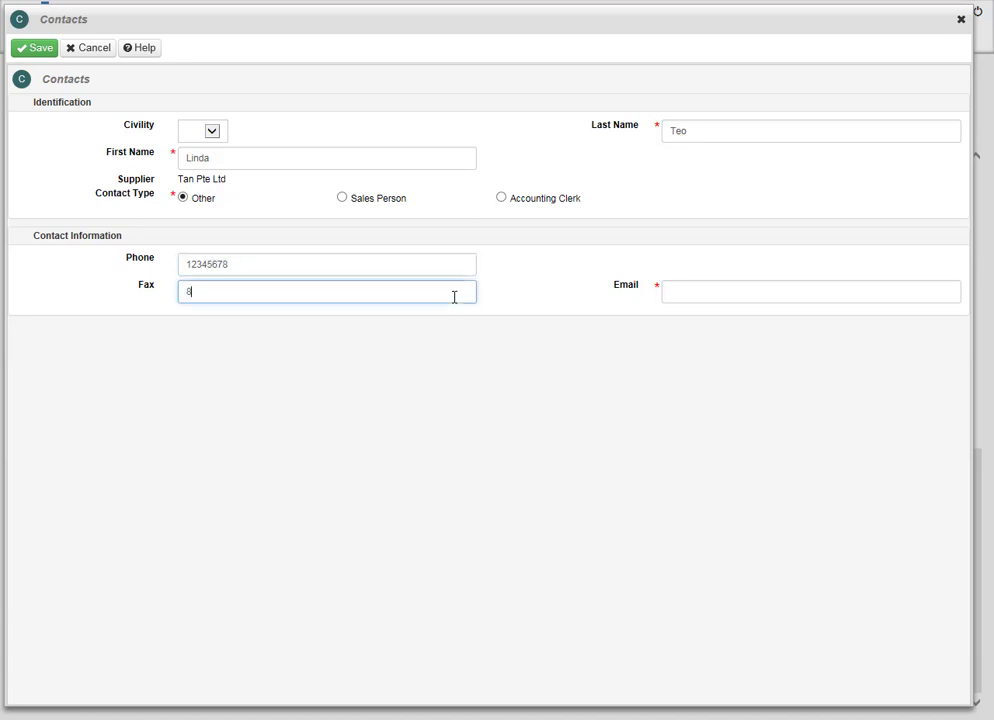
text(7654321)
click(891, 291)
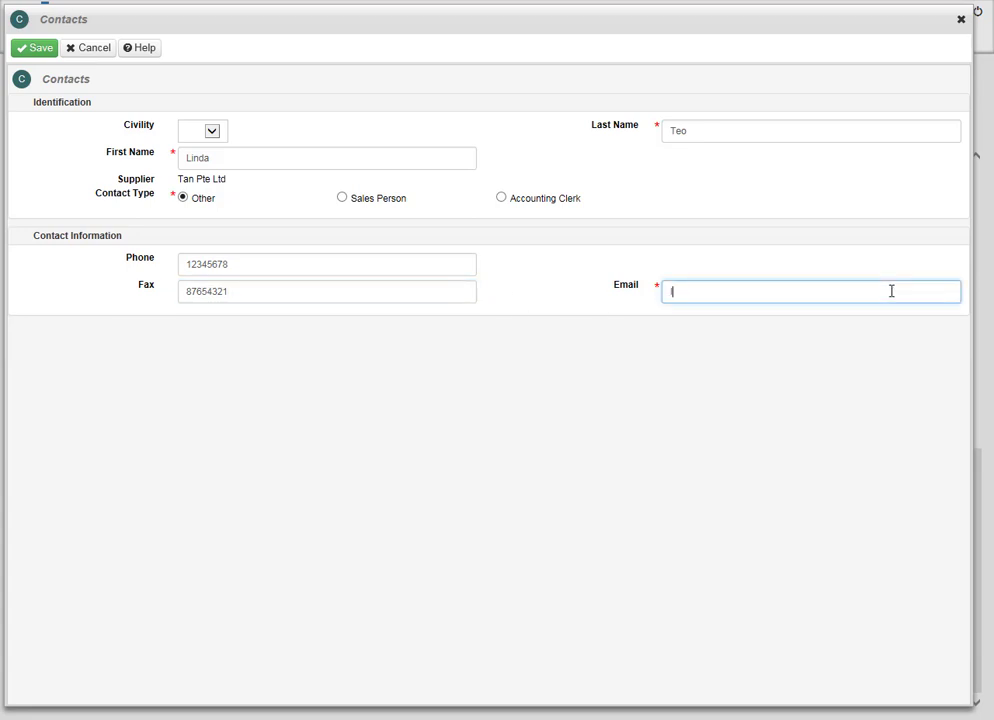
click(32, 50)
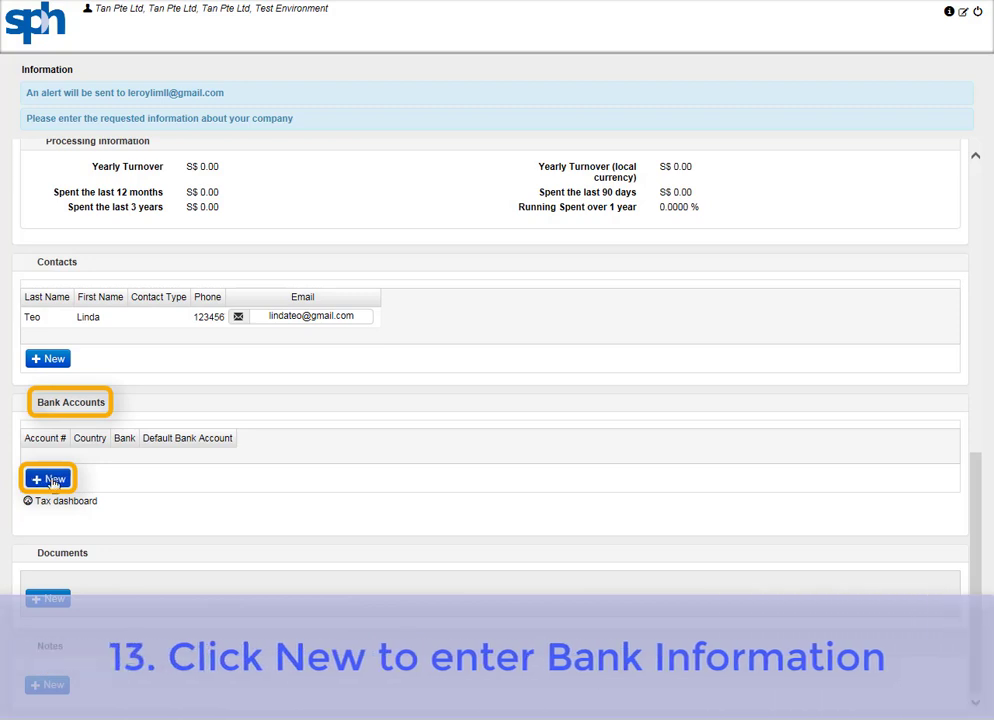
click(52, 480)
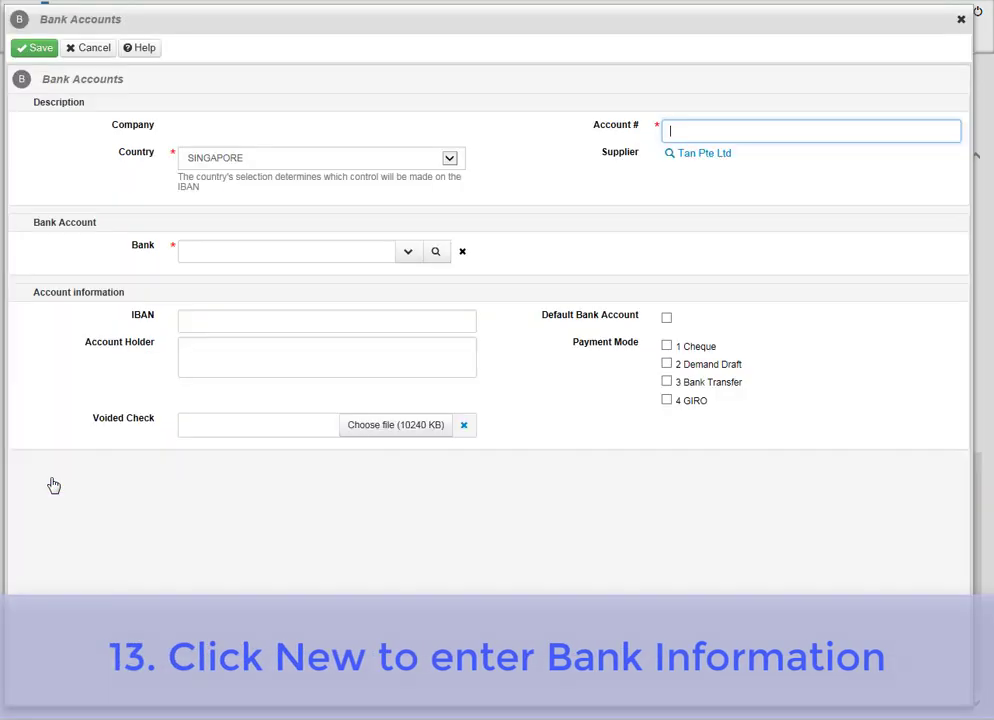
Enter the bank account number, bank 7171 DBS Bank and holder name, marked default with cheque payment.
click(908, 133)
text(1234567890)
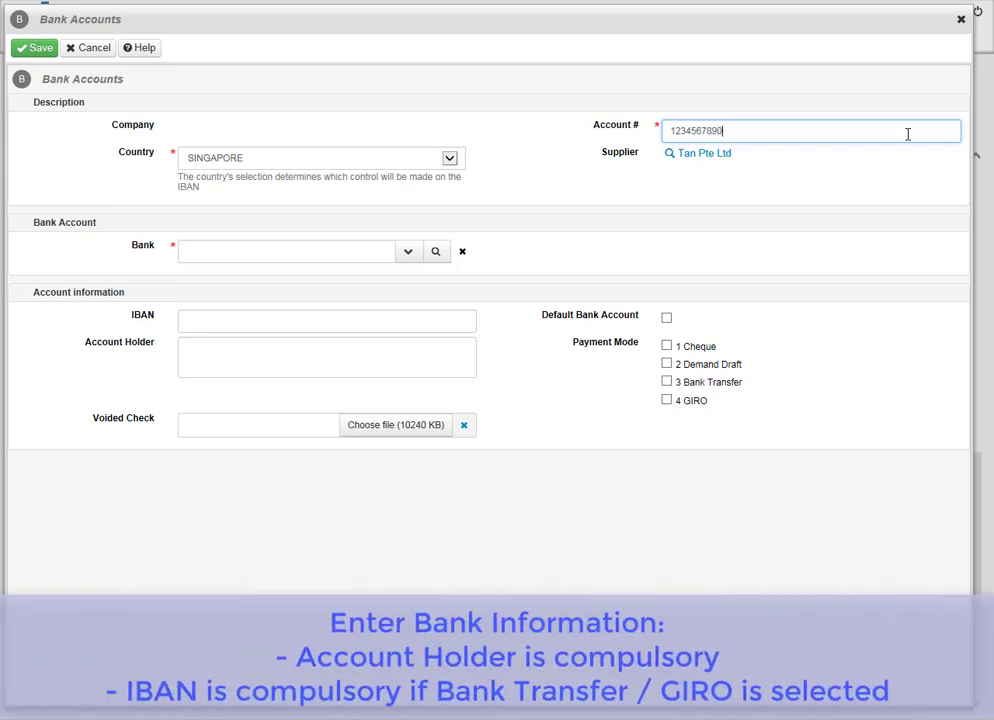
click(417, 257)
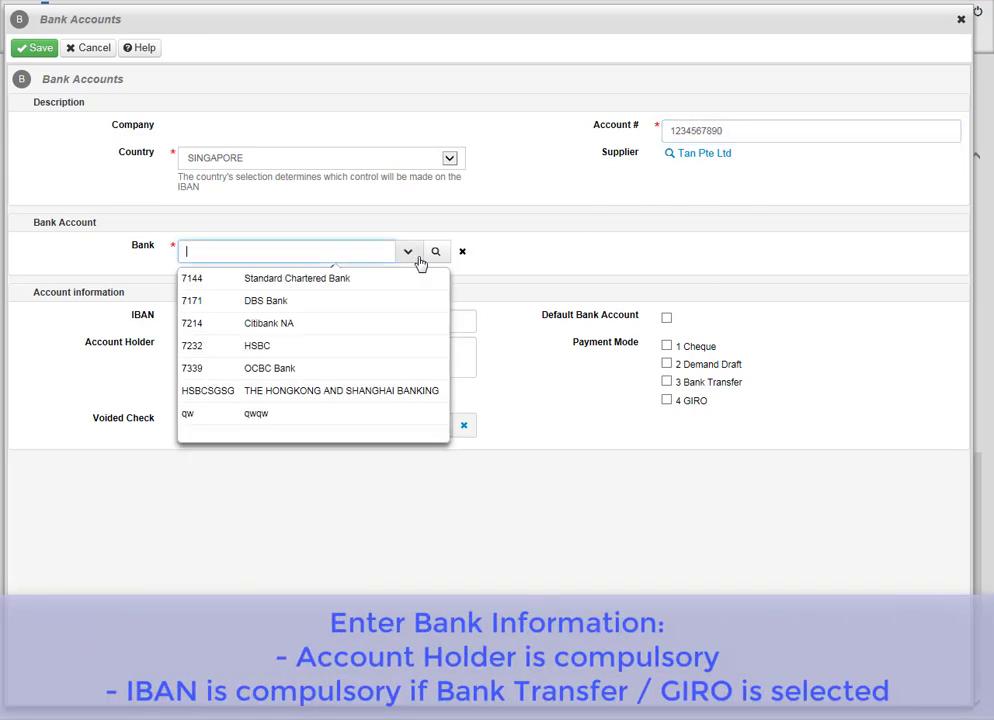
click(402, 302)
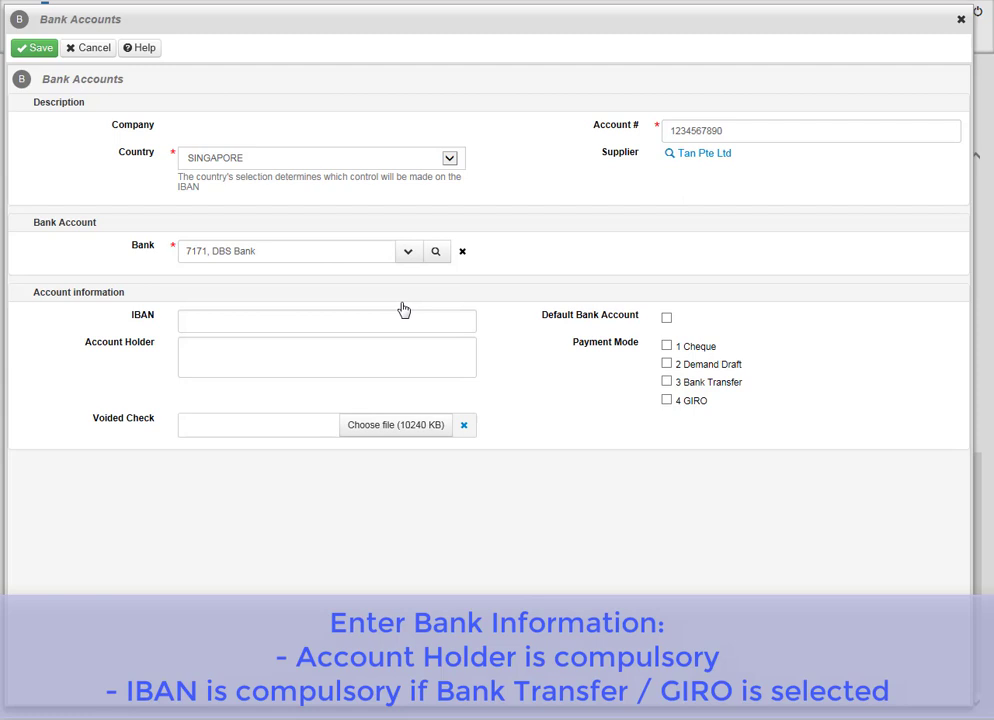
click(424, 358)
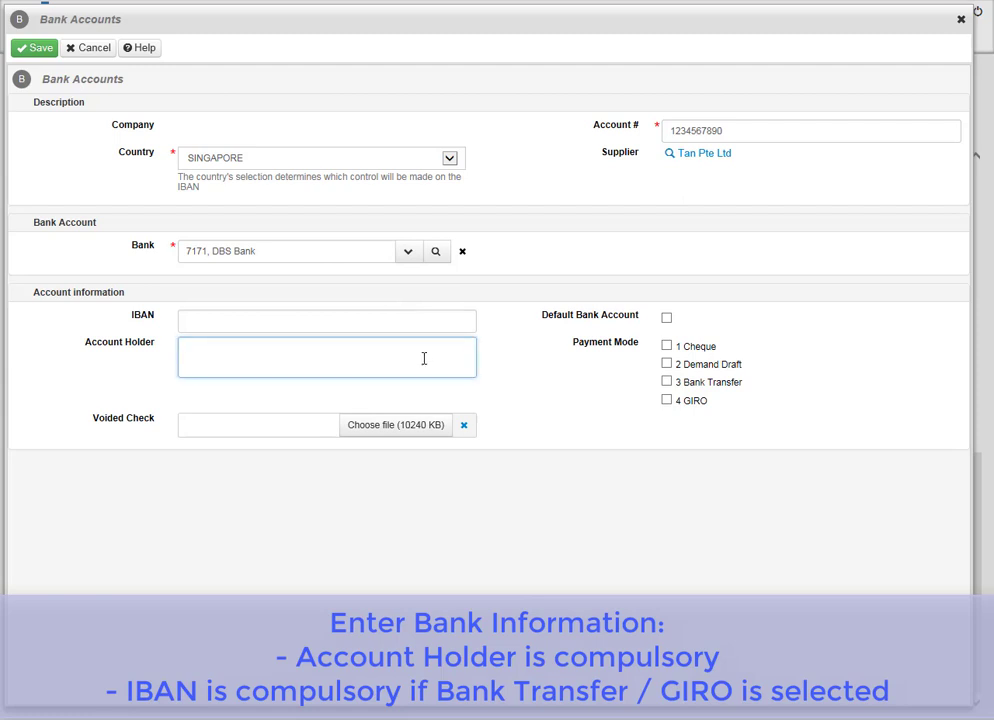
text(Tan Pte Ltd)
click(667, 320)
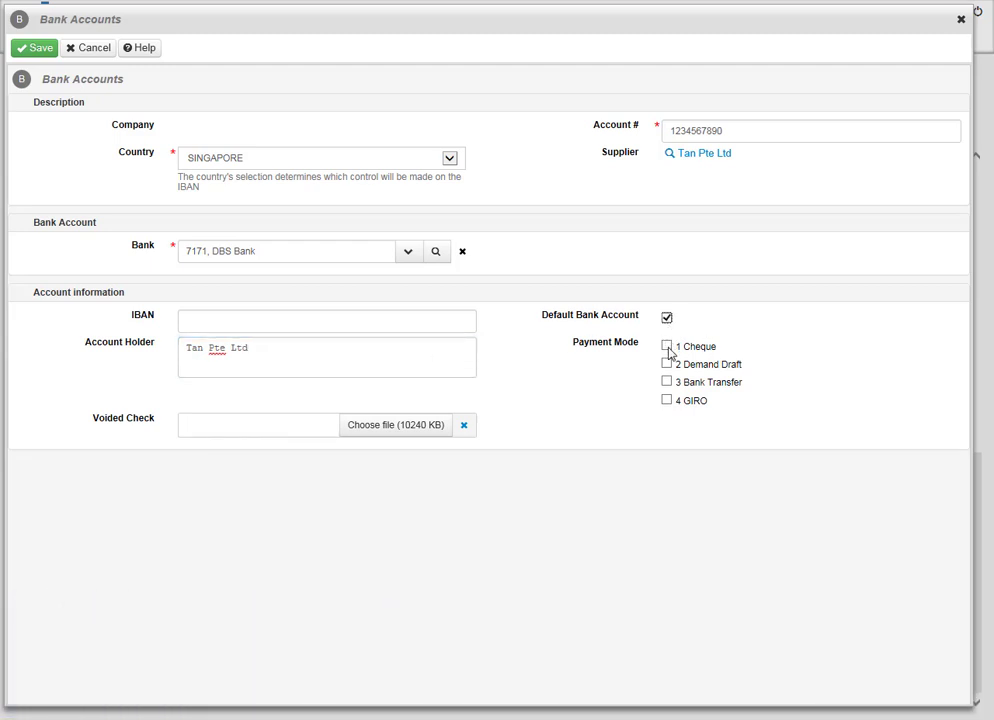
click(667, 346)
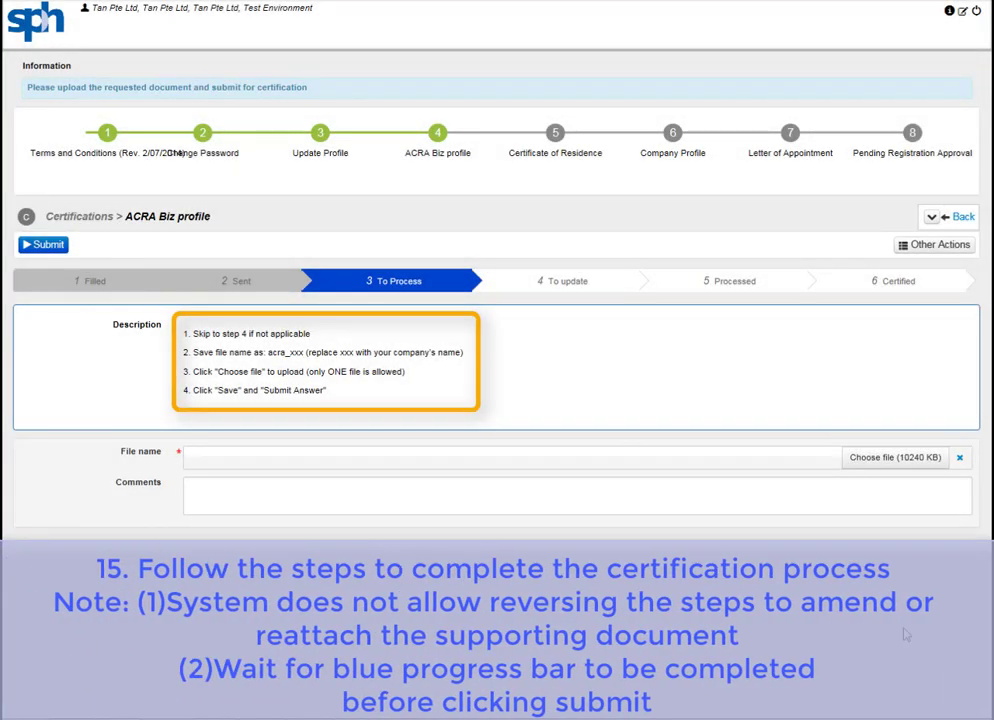
Upload acra_TanPteLtd.pdf for the ACRA Biz profile with comment 'ACRA Biz Profi' and submit it.
click(895, 467)
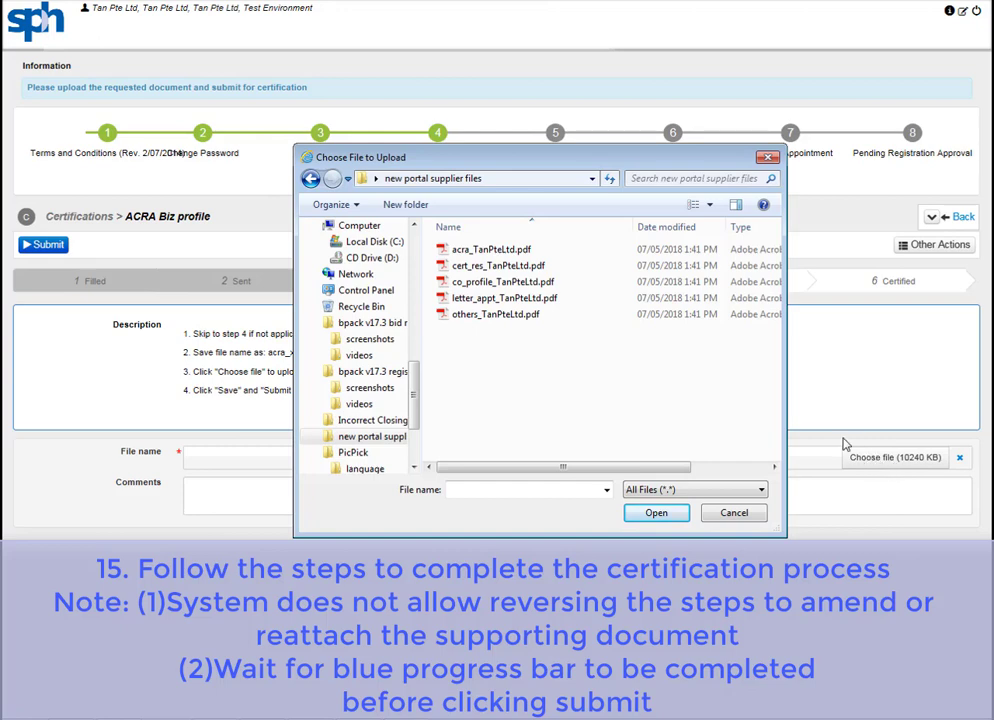
click(489, 250)
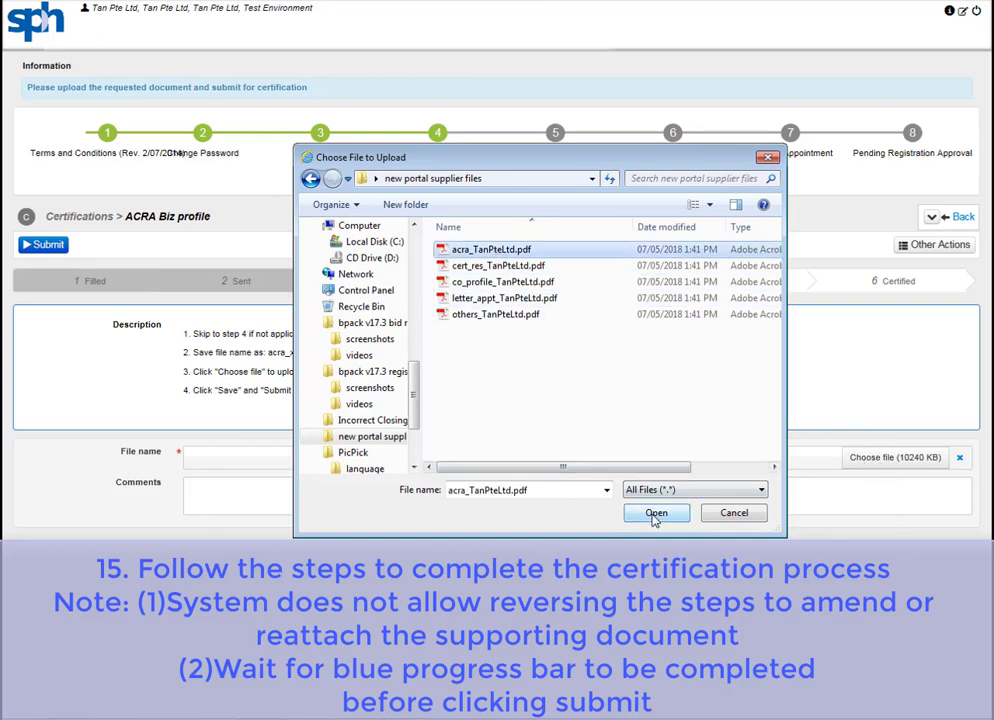
click(656, 512)
click(650, 502)
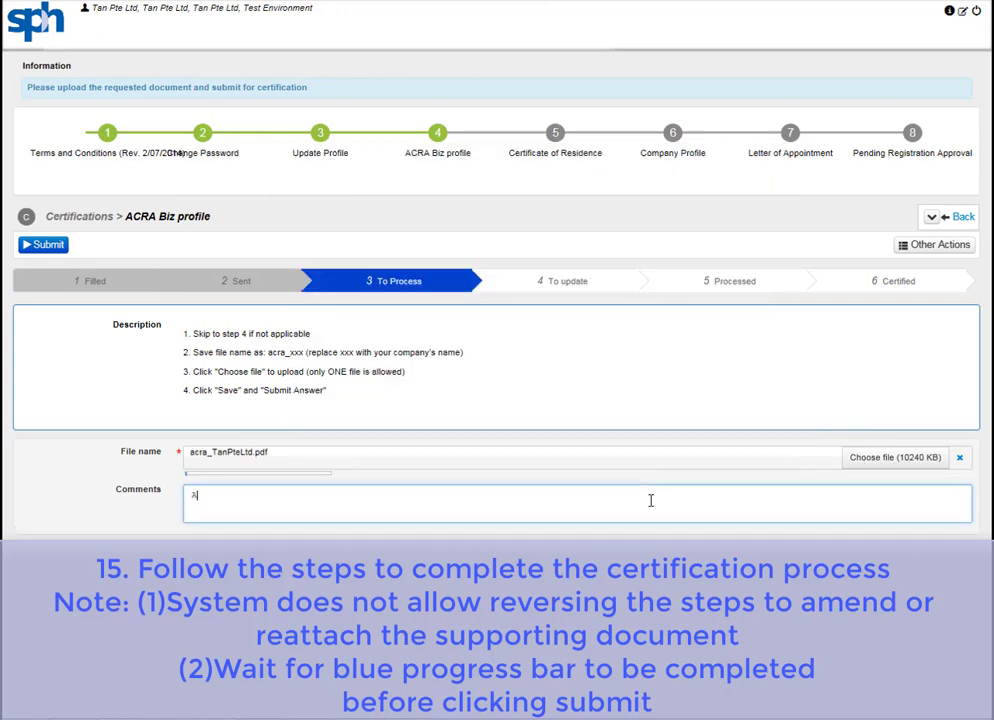
text(ACRA B)
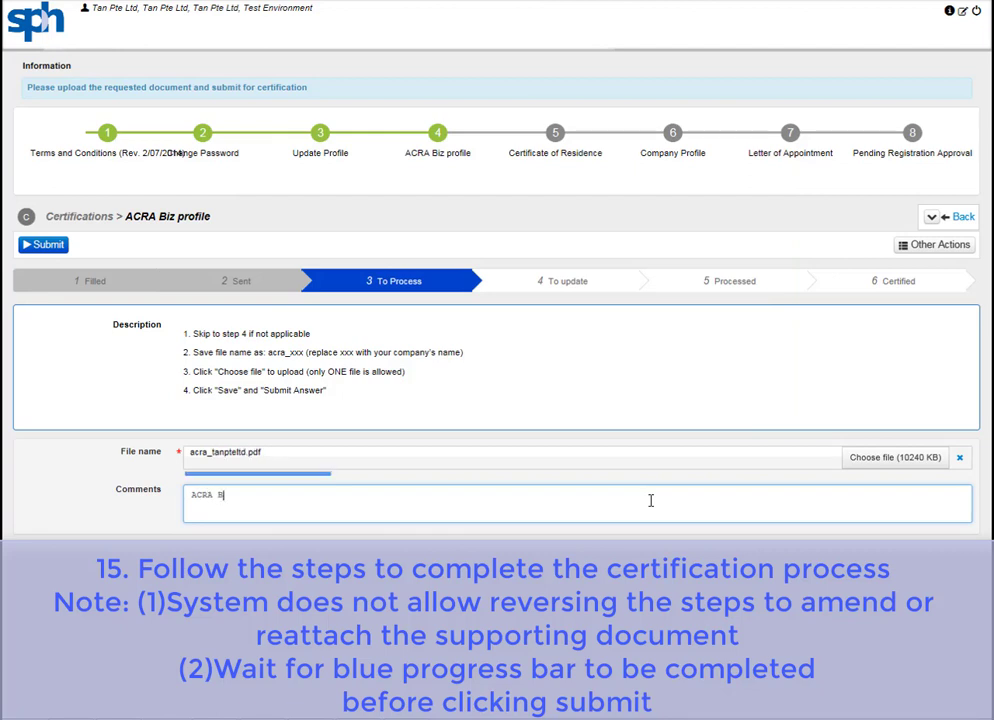
text(iz Profile)
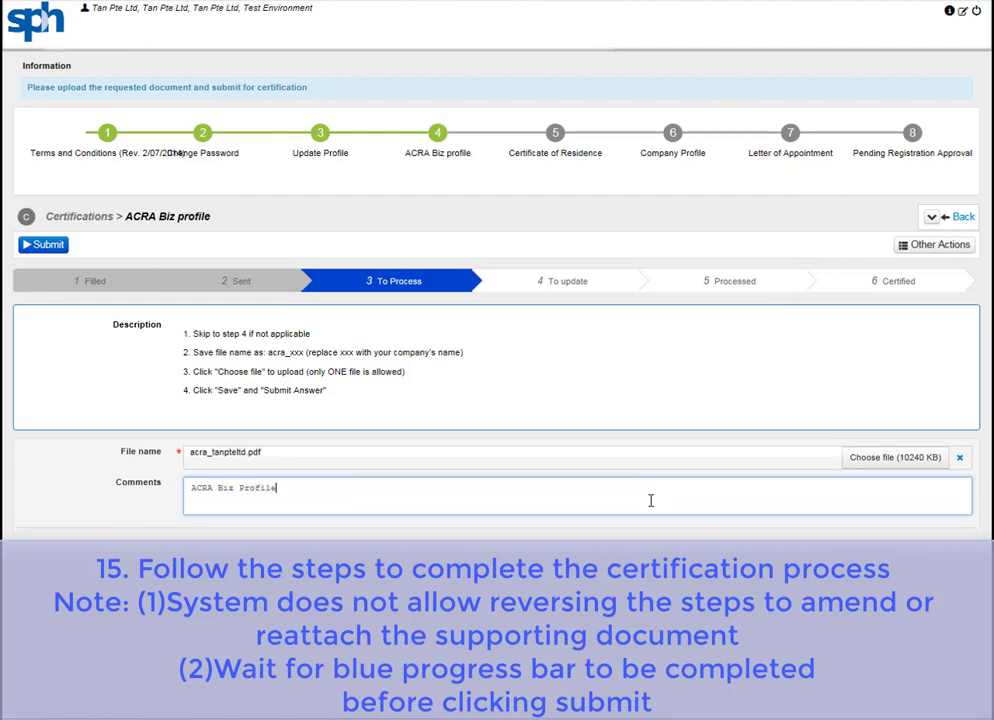
click(46, 245)
Submit the Certificate of Residence with comment 'Certificate of Residenc'.
click(501, 525)
text(Cert)
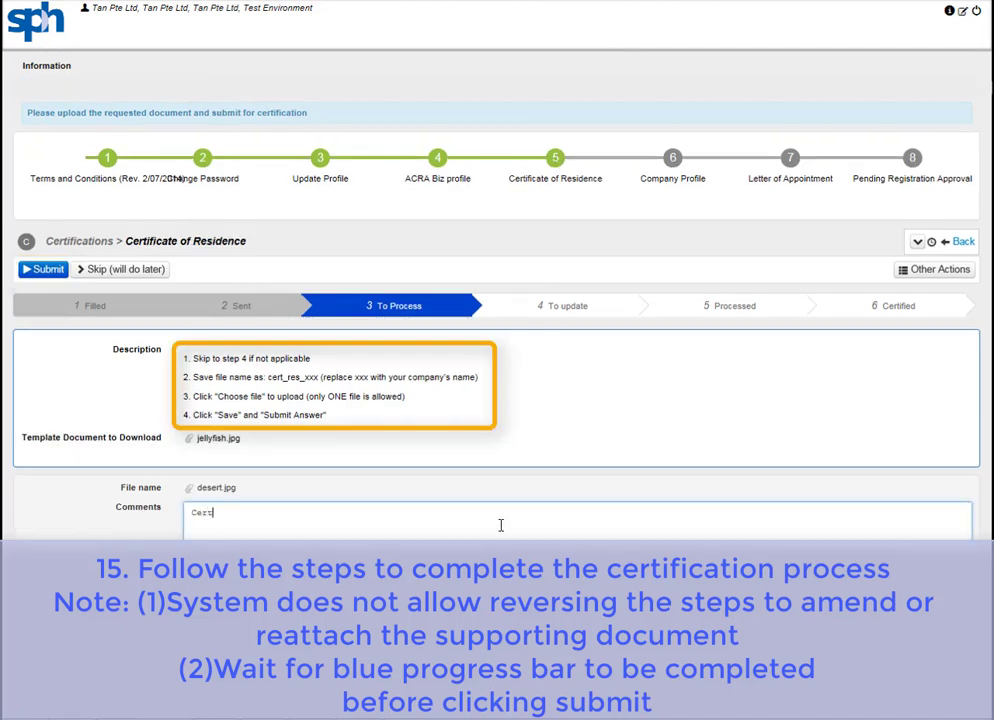
text(ificate of Residence)
click(45, 272)
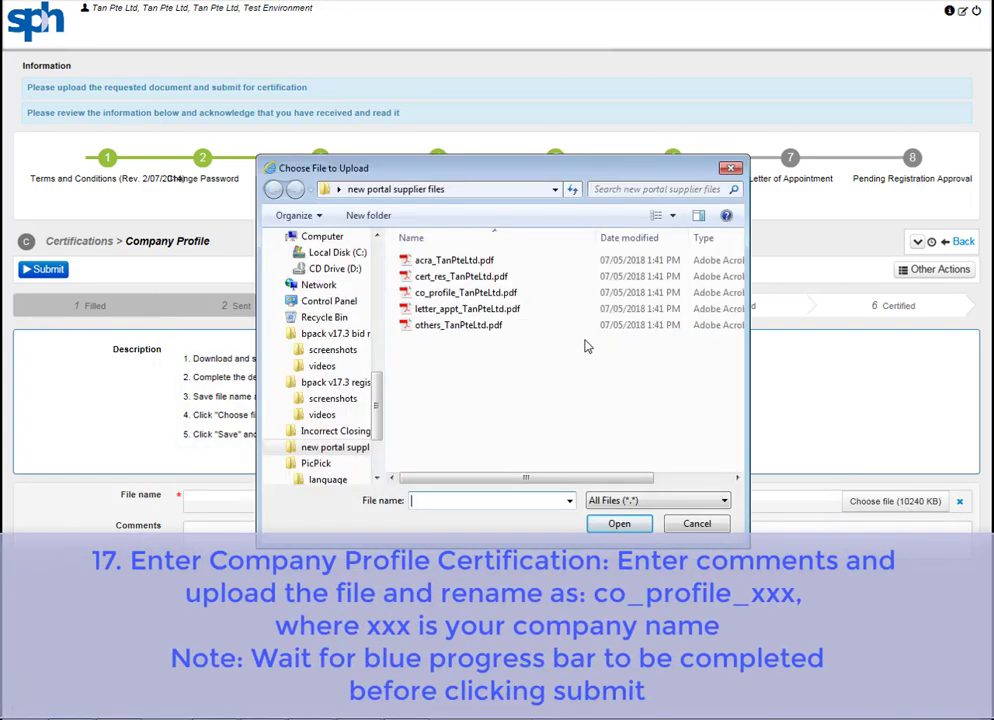
Upload the company profile PDF and submit the Company Profile certification.
click(462, 293)
click(618, 524)
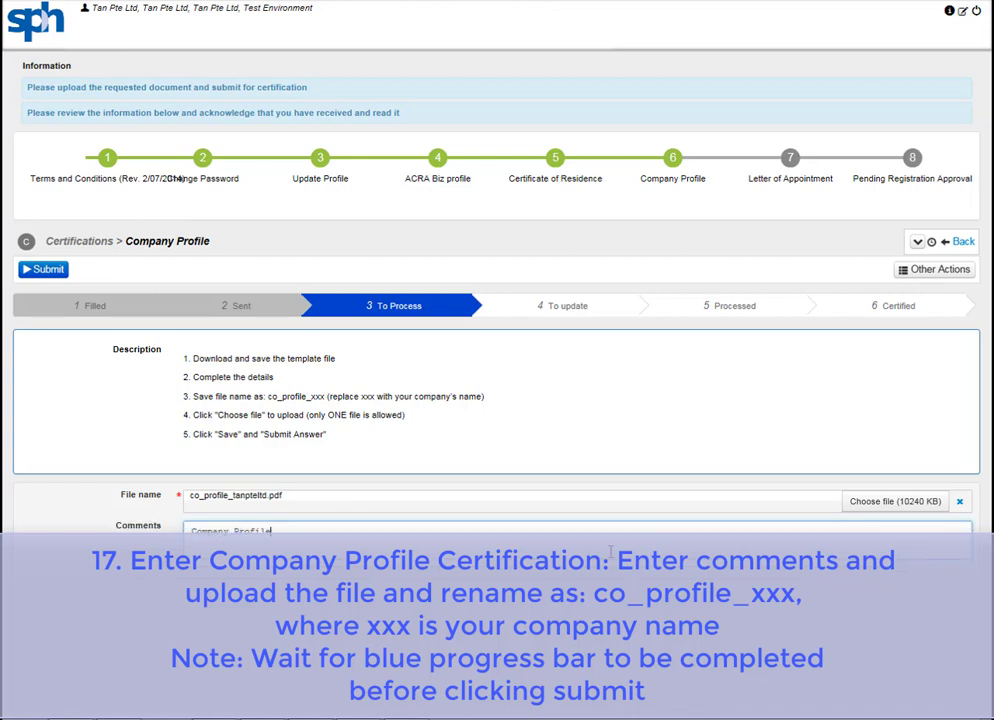
click(43, 269)
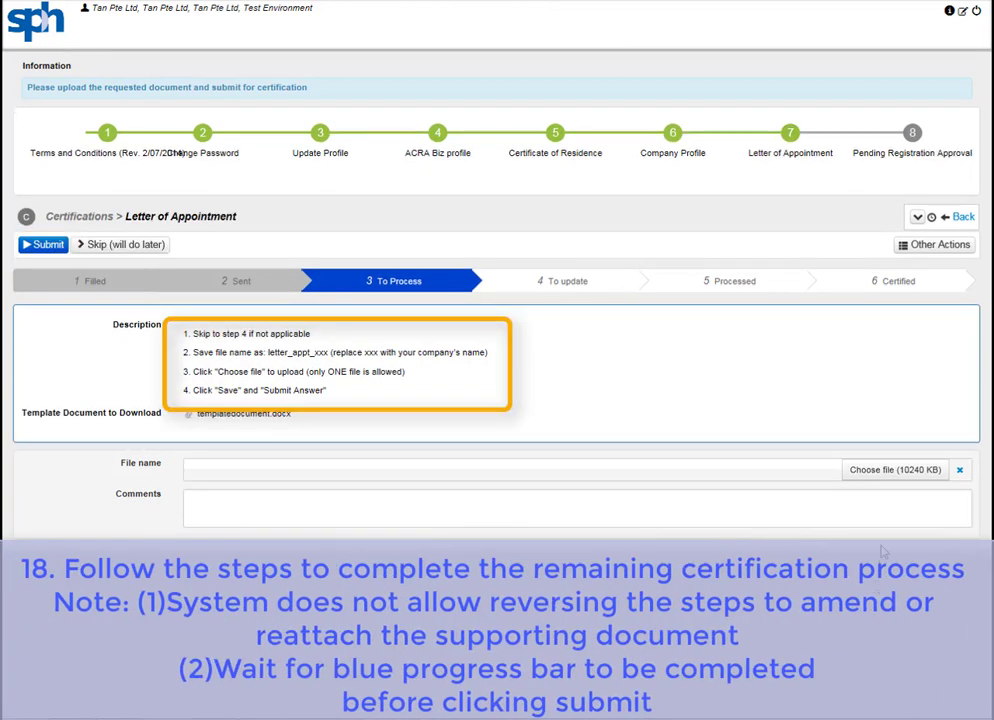
Upload letter_appt_tanpteltd.pdf for the Letter of Appointment with comment 'Letter of Appointment'.
click(895, 478)
click(565, 277)
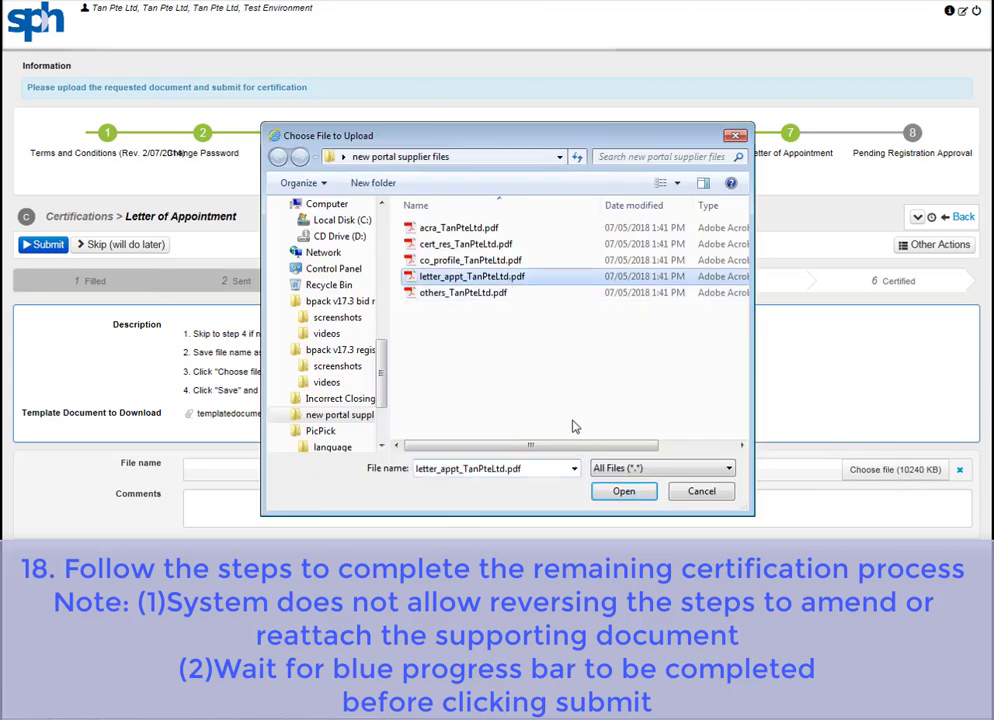
click(622, 491)
click(603, 515)
text(Le)
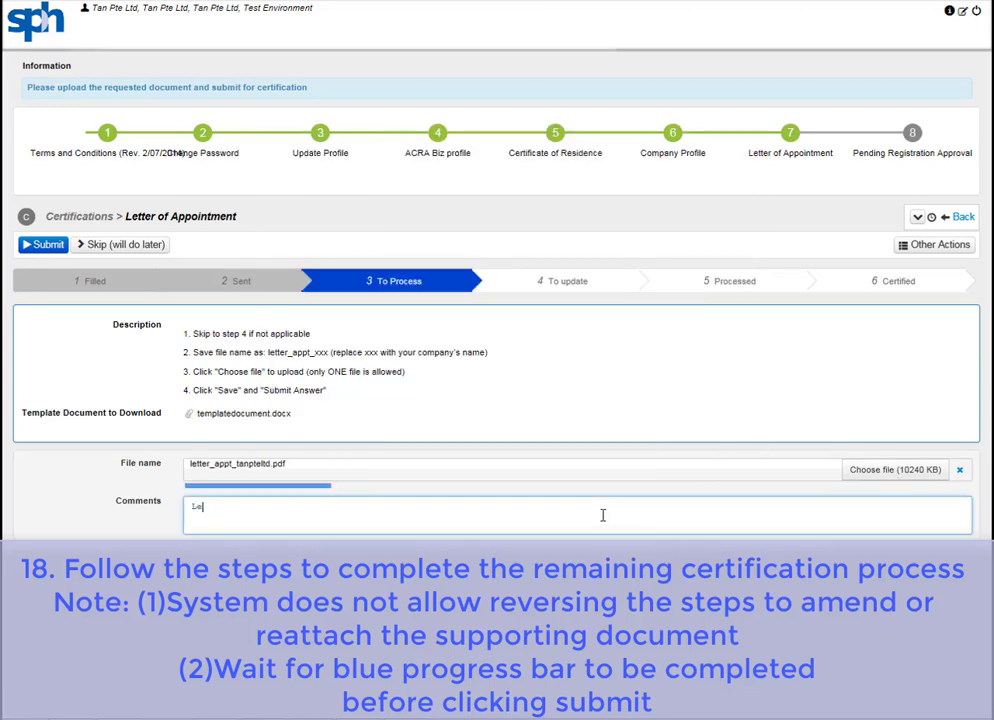
text(tter of Appoint)
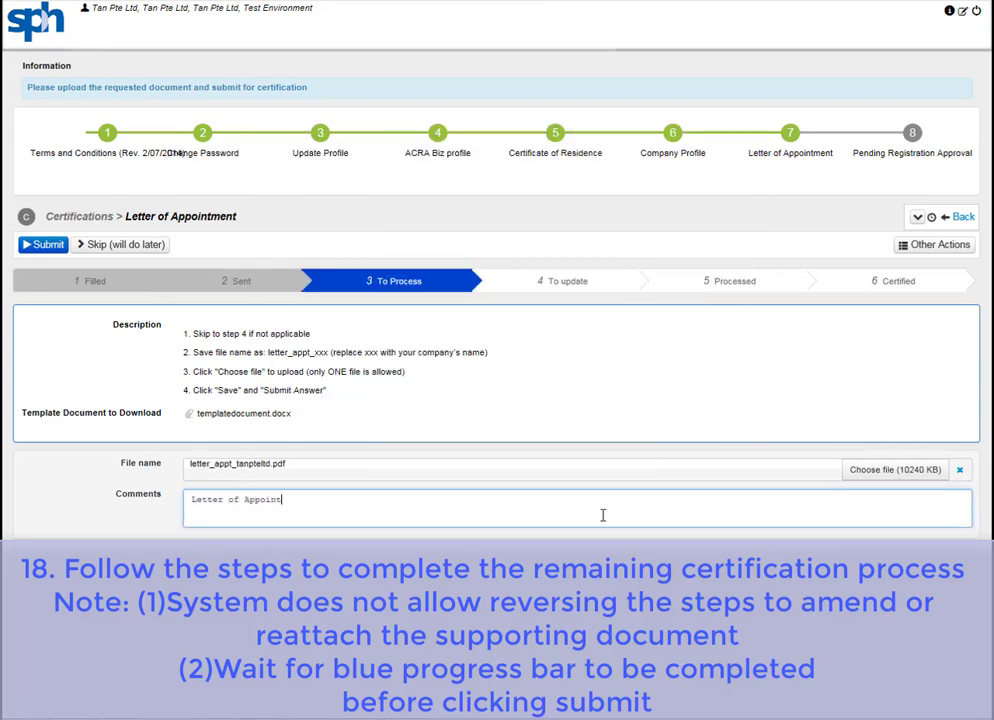
text(ment)
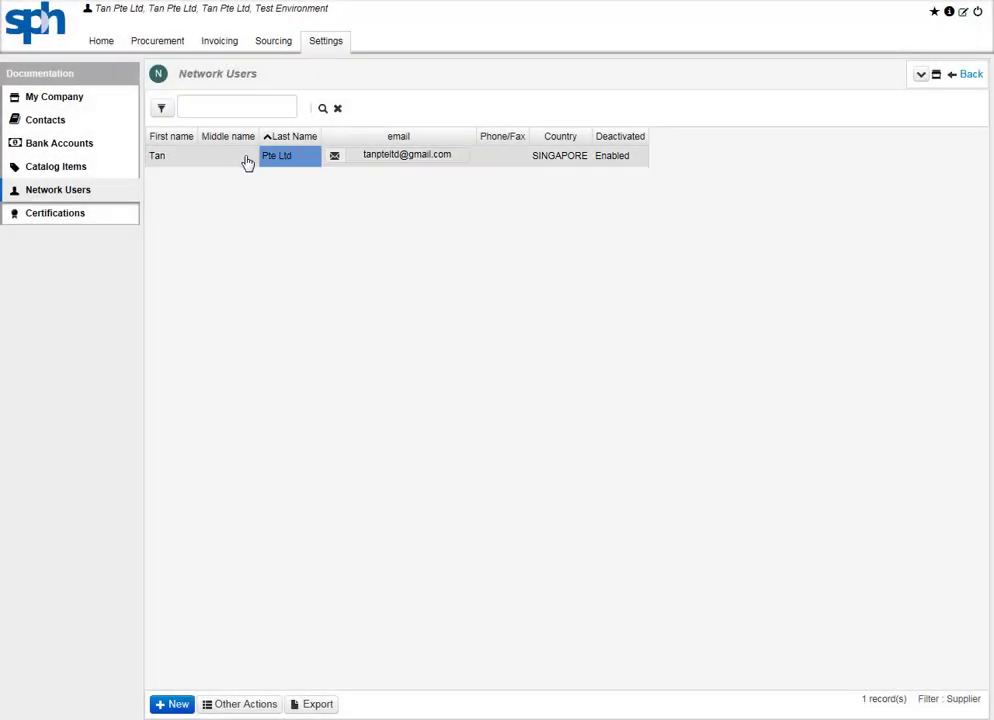
click(247, 163)
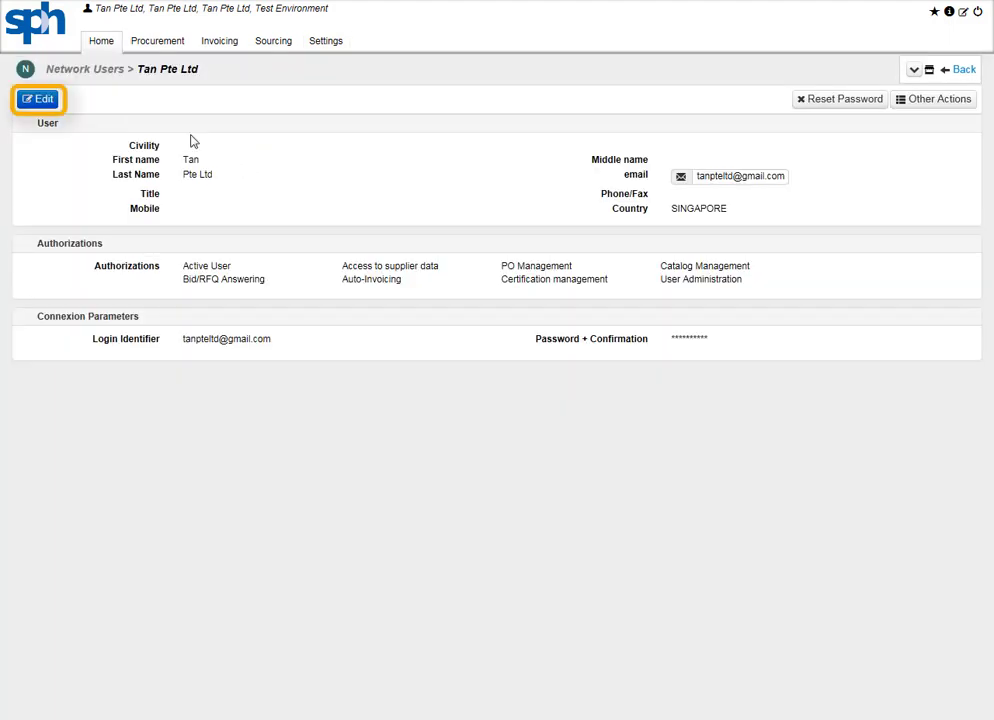
click(40, 101)
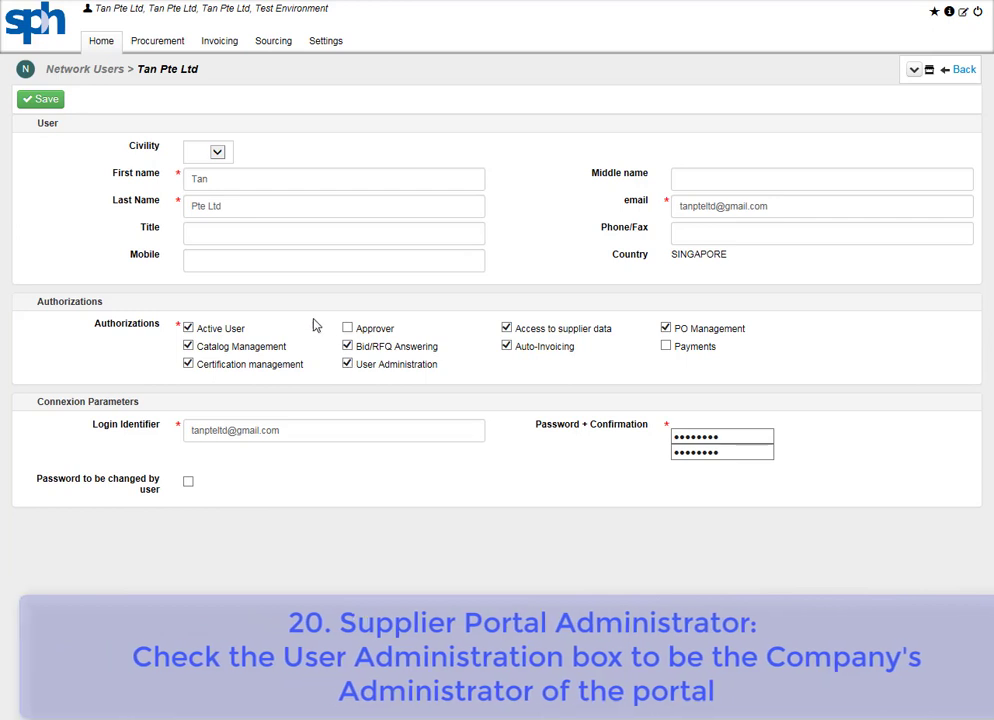
click(44, 102)
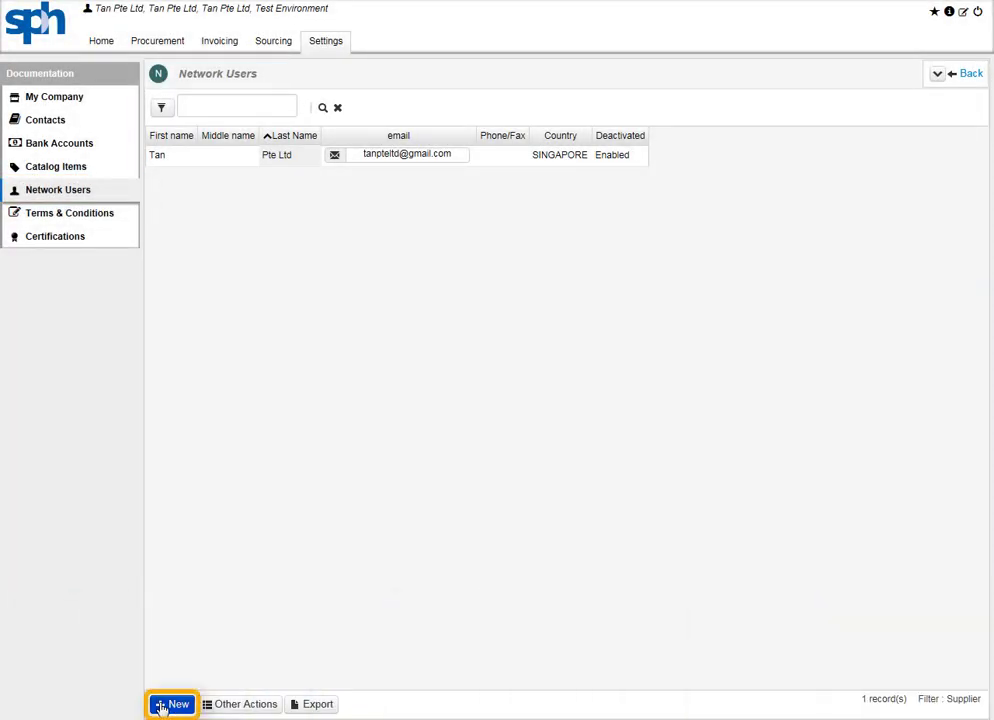
Start a new network user and fill in the user's first name, last name and e-mail.
click(161, 706)
click(524, 181)
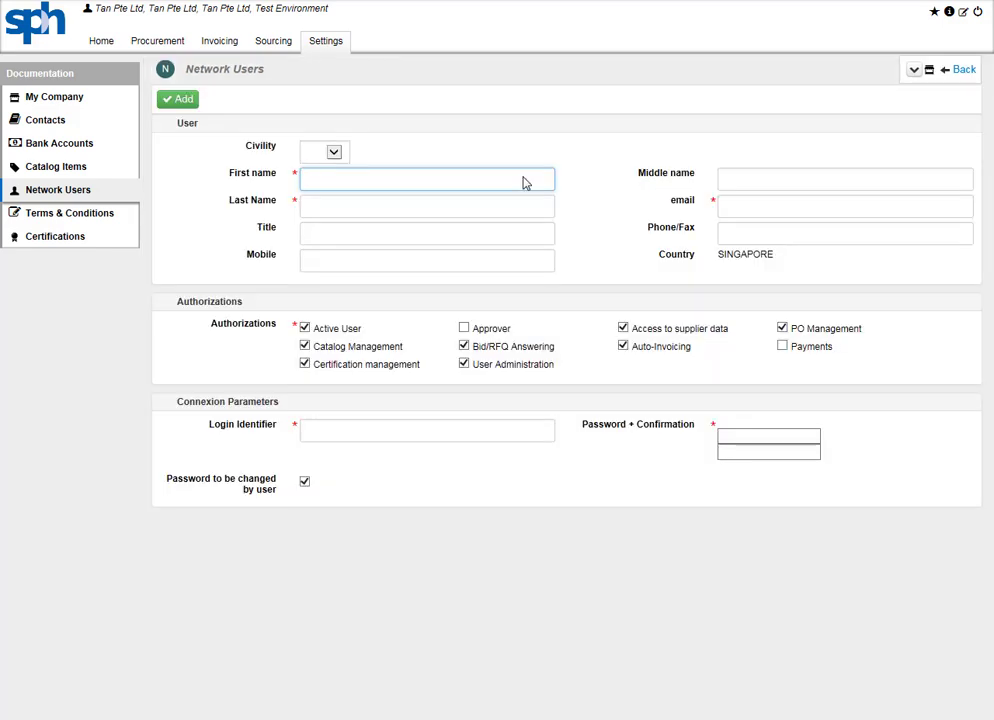
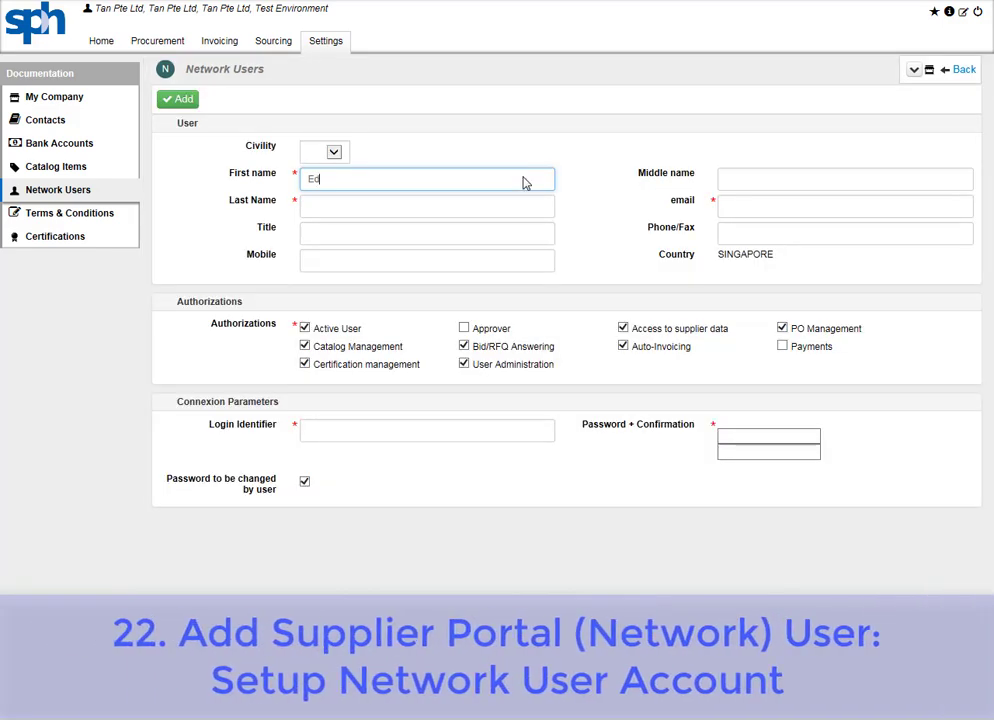
click(526, 205)
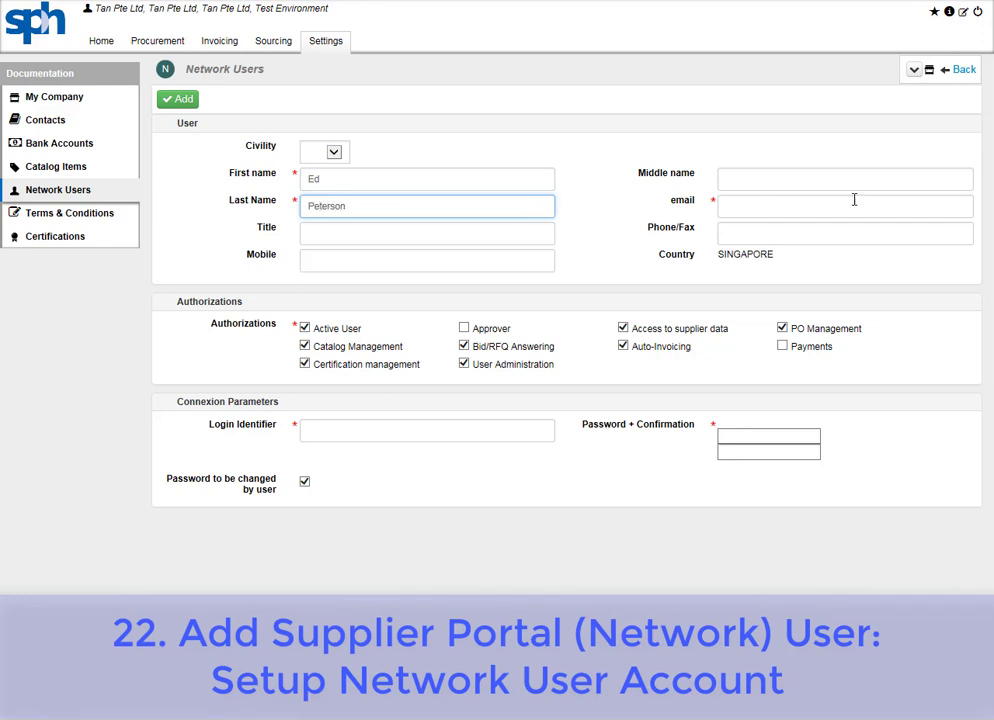
click(925, 206)
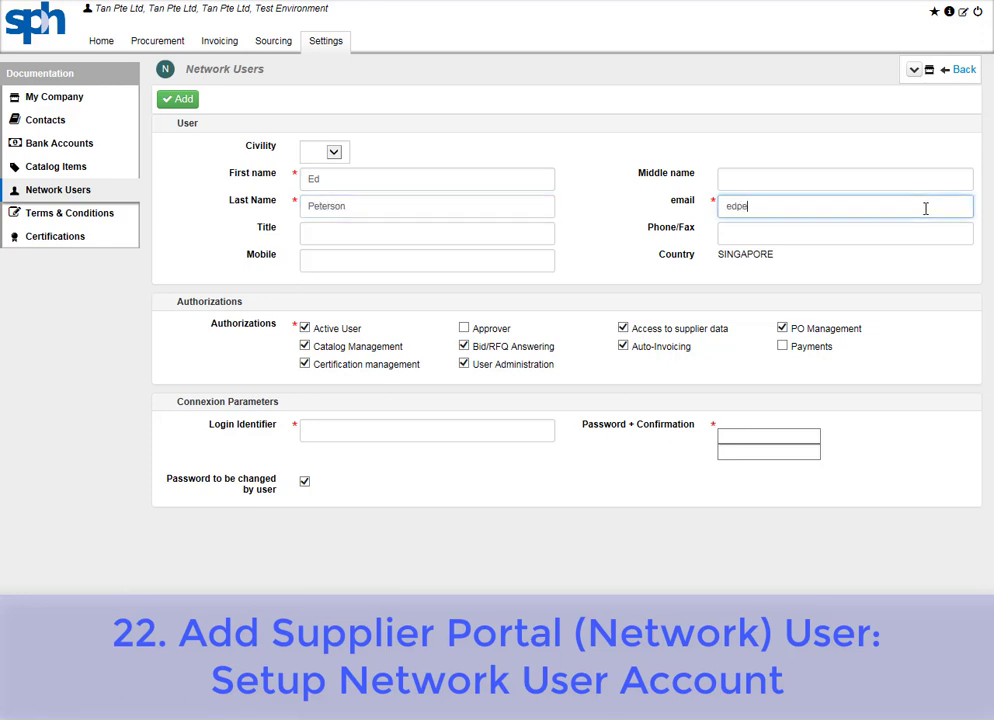
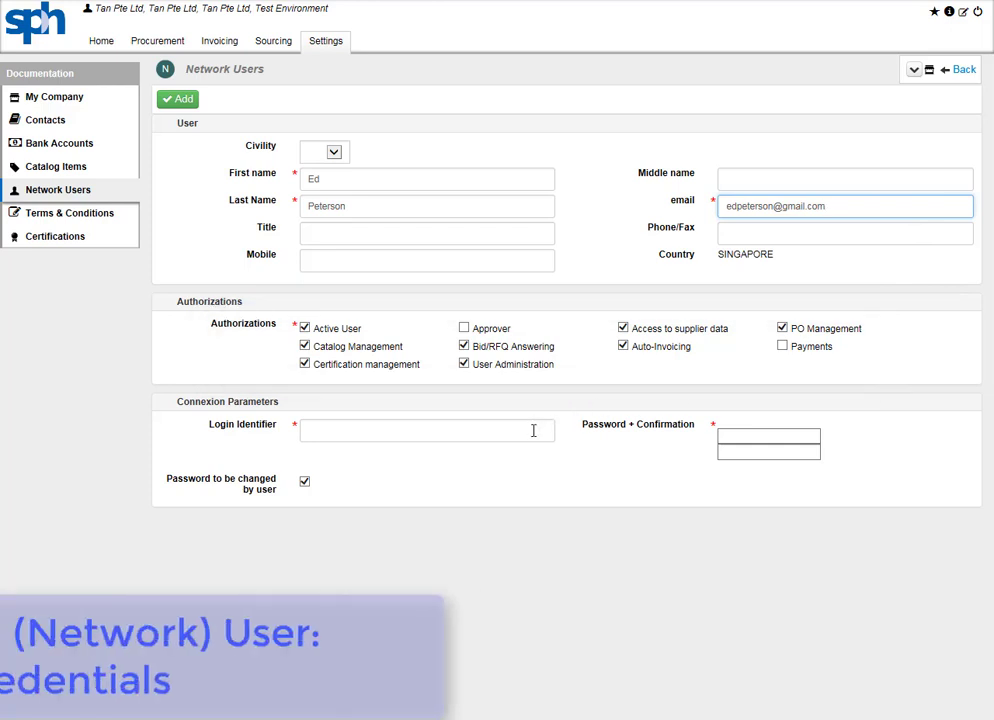
Set the login identifier and a confirmed password, then add the network user.
click(533, 430)
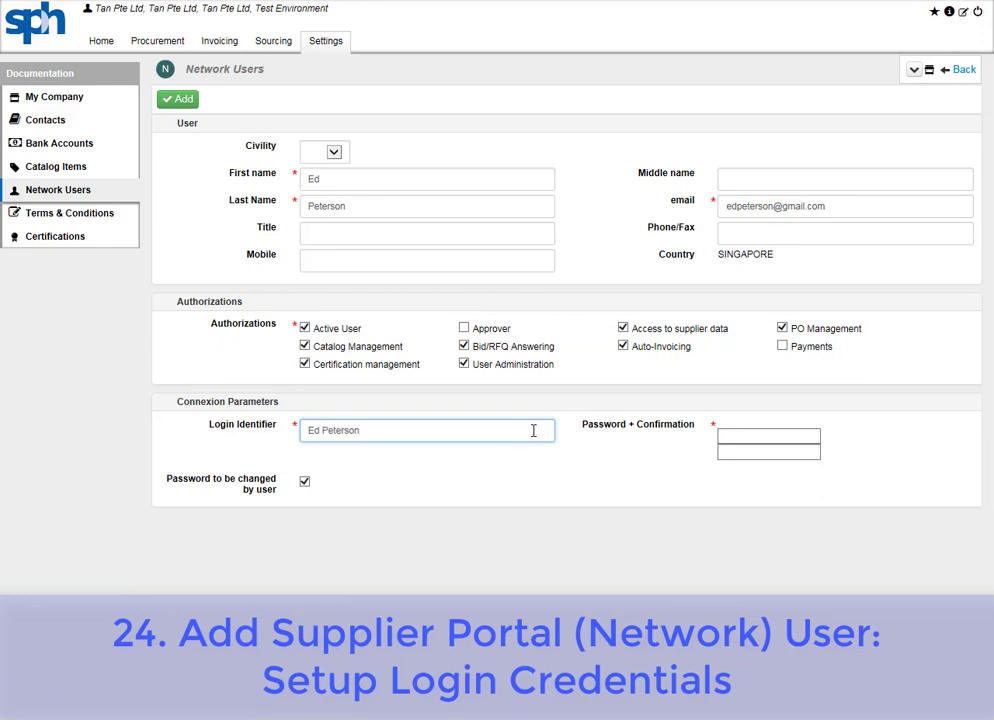
click(808, 438)
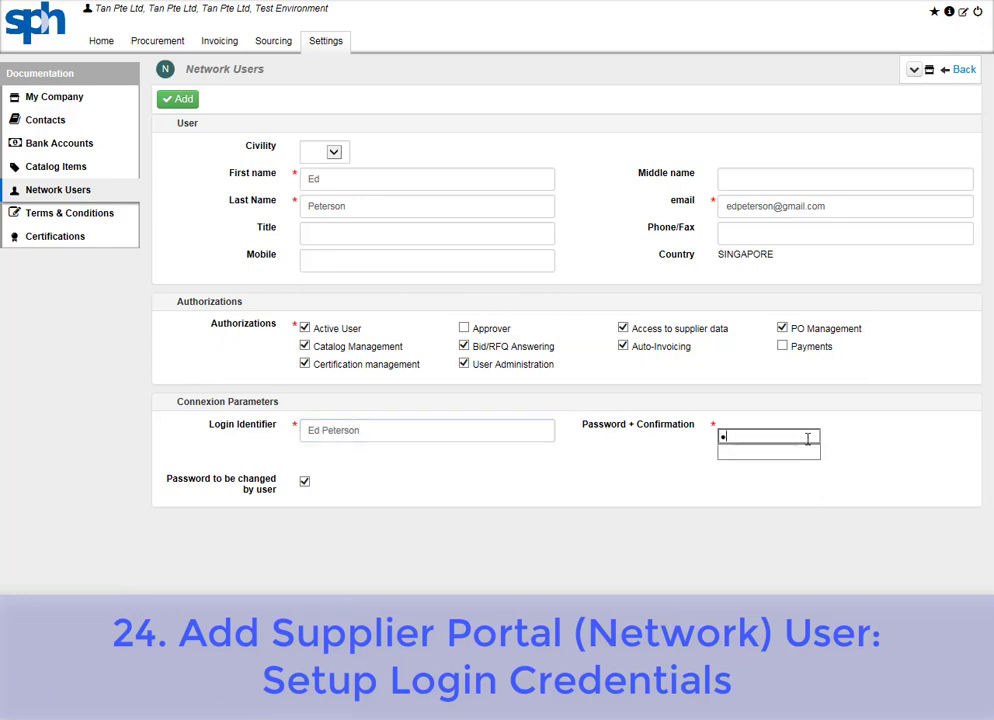
text(••••)
click(808, 451)
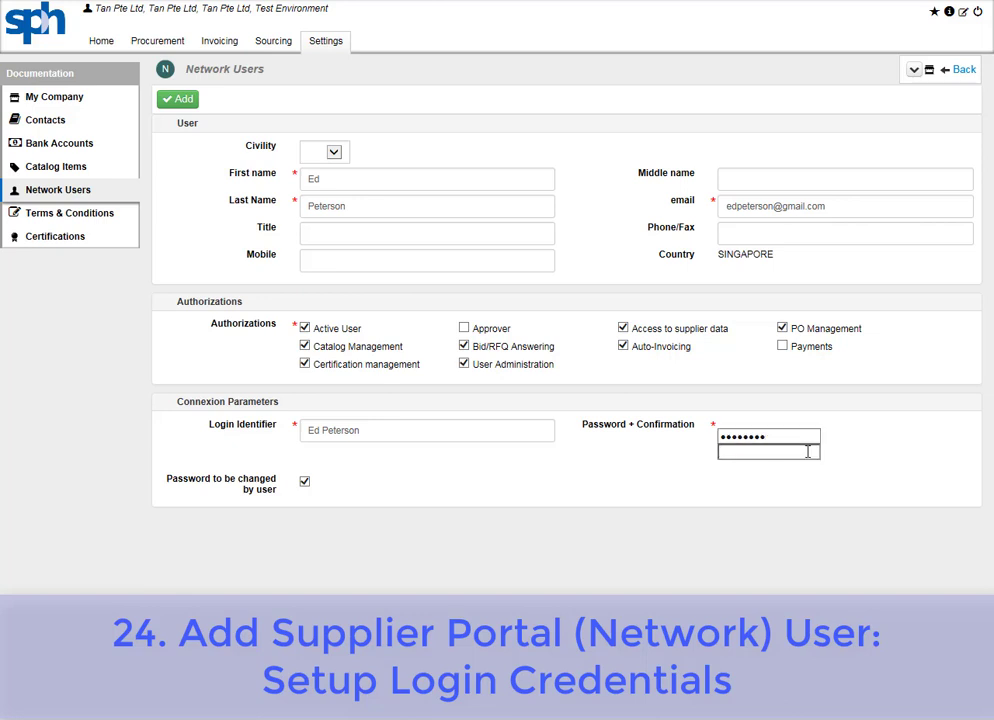
text(••••••)
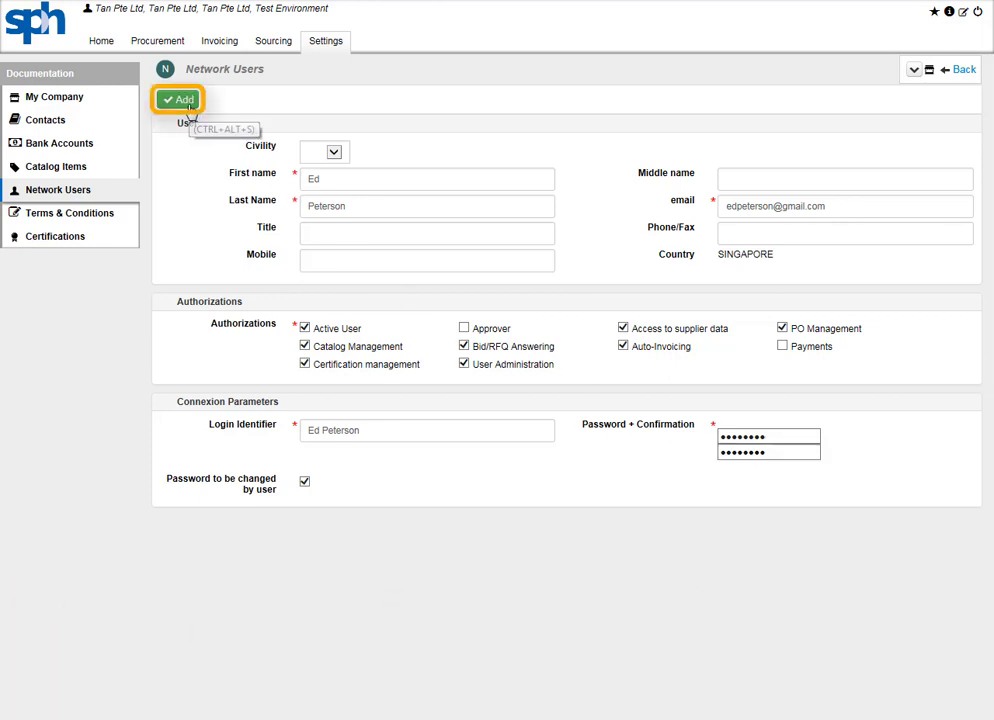
click(182, 99)
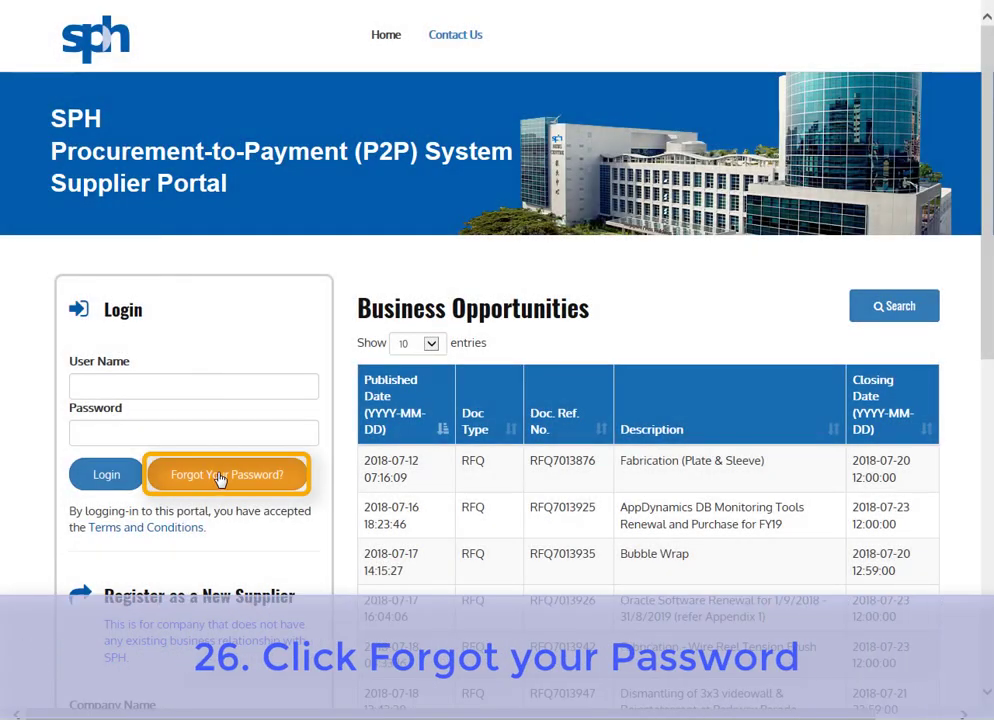
Fill the forgot-password form with the account's last name and e-mail, and pass the reCAPTCHA.
click(222, 474)
click(188, 389)
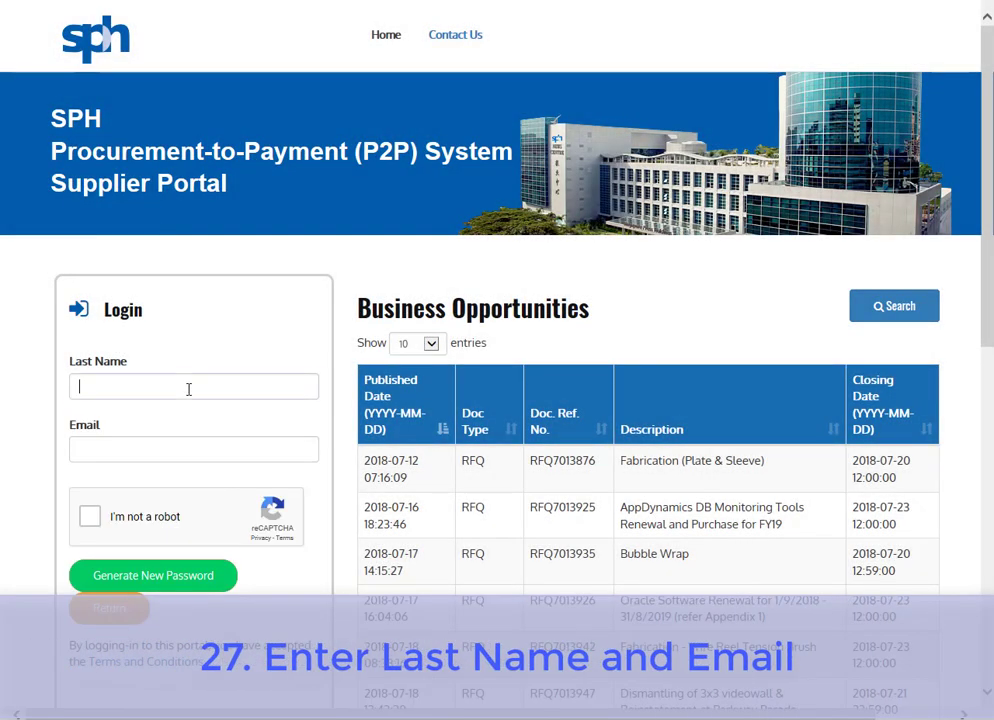
text(Pte)
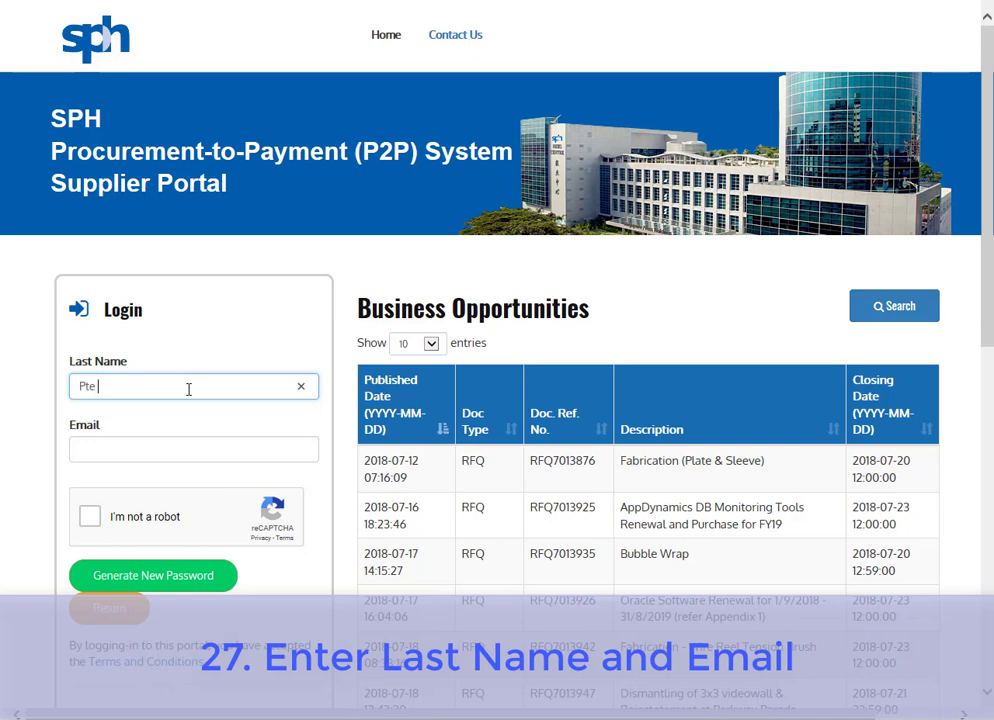
text( Ltd)
click(192, 453)
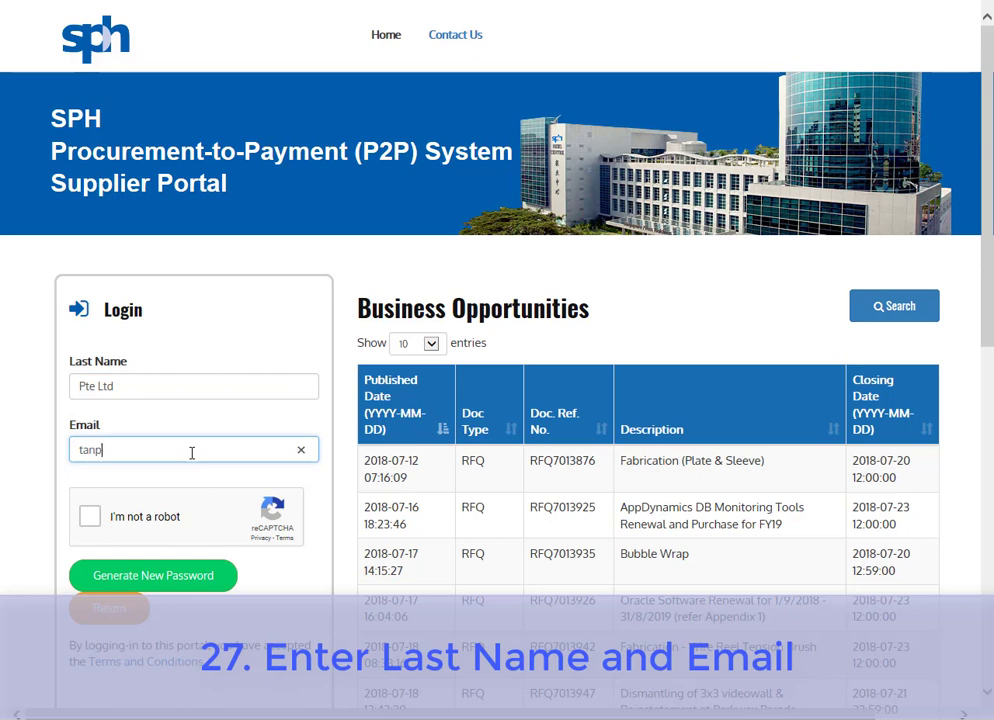
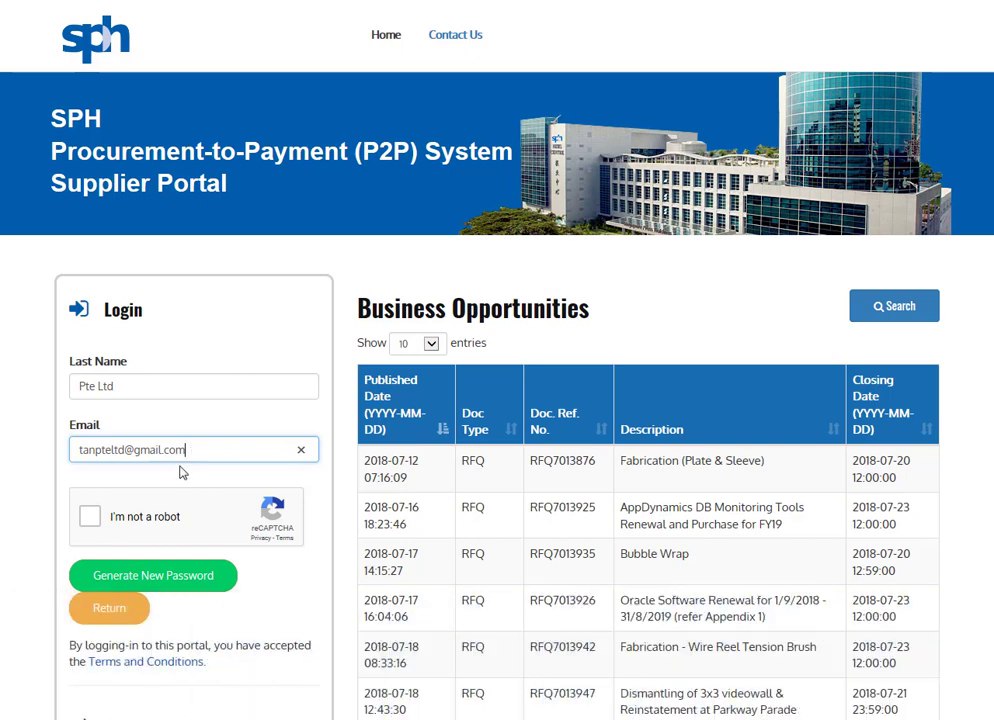
click(100, 523)
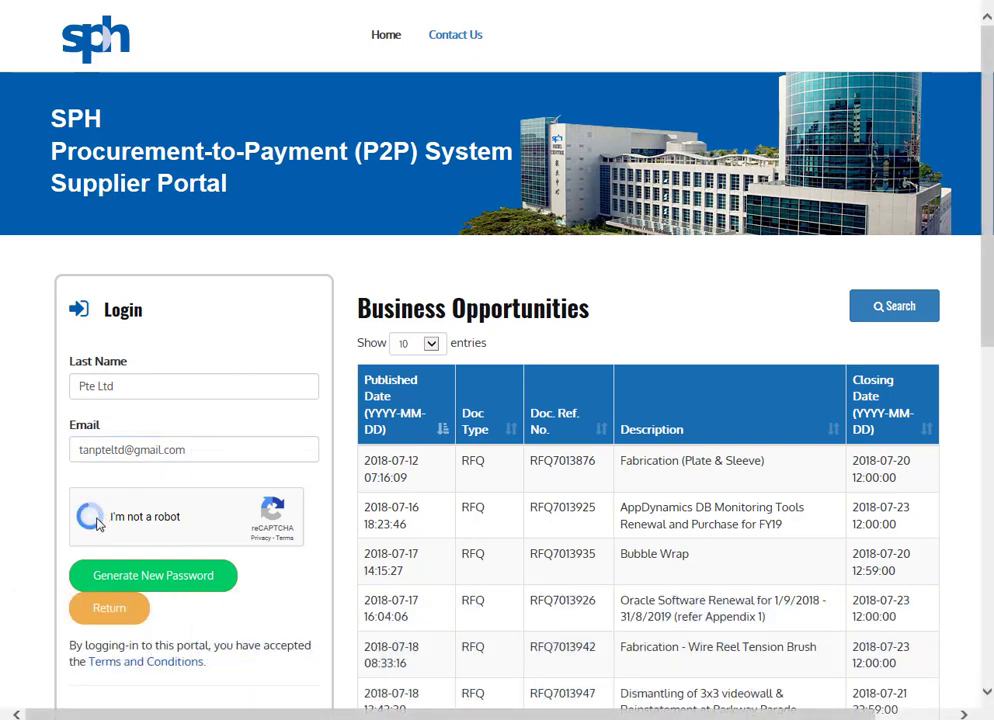